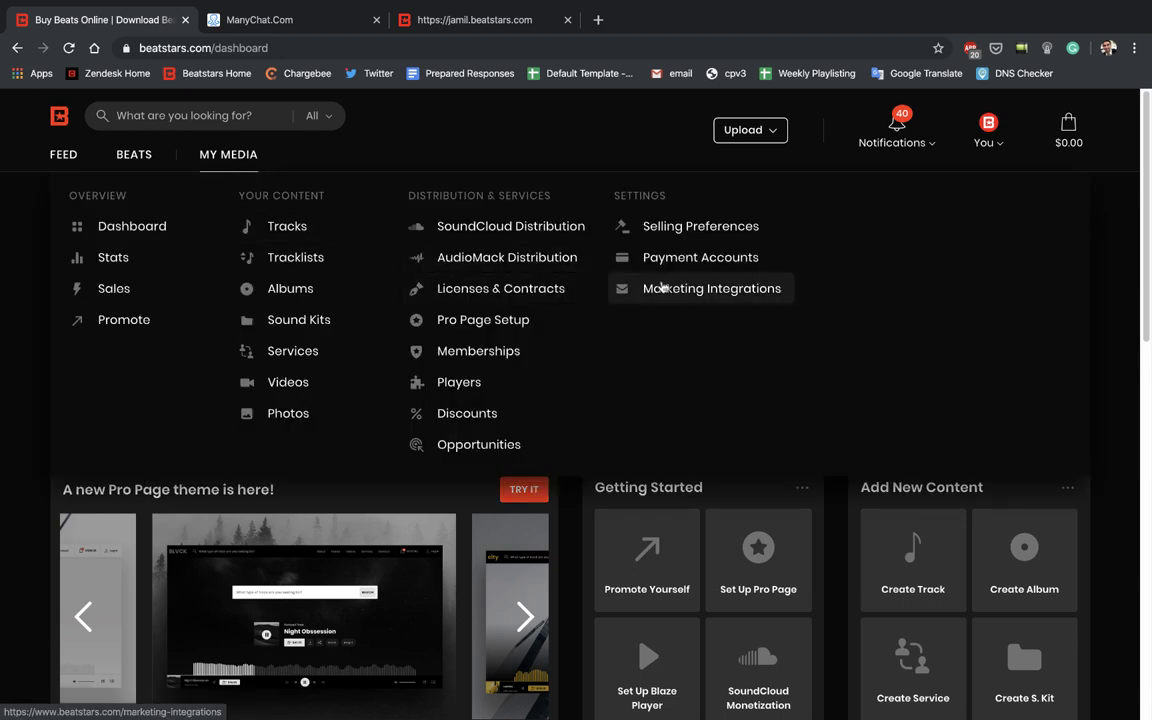
- Open the ManyChat details page from BeatStars' Marketing Integrations list
left_click(661, 287)
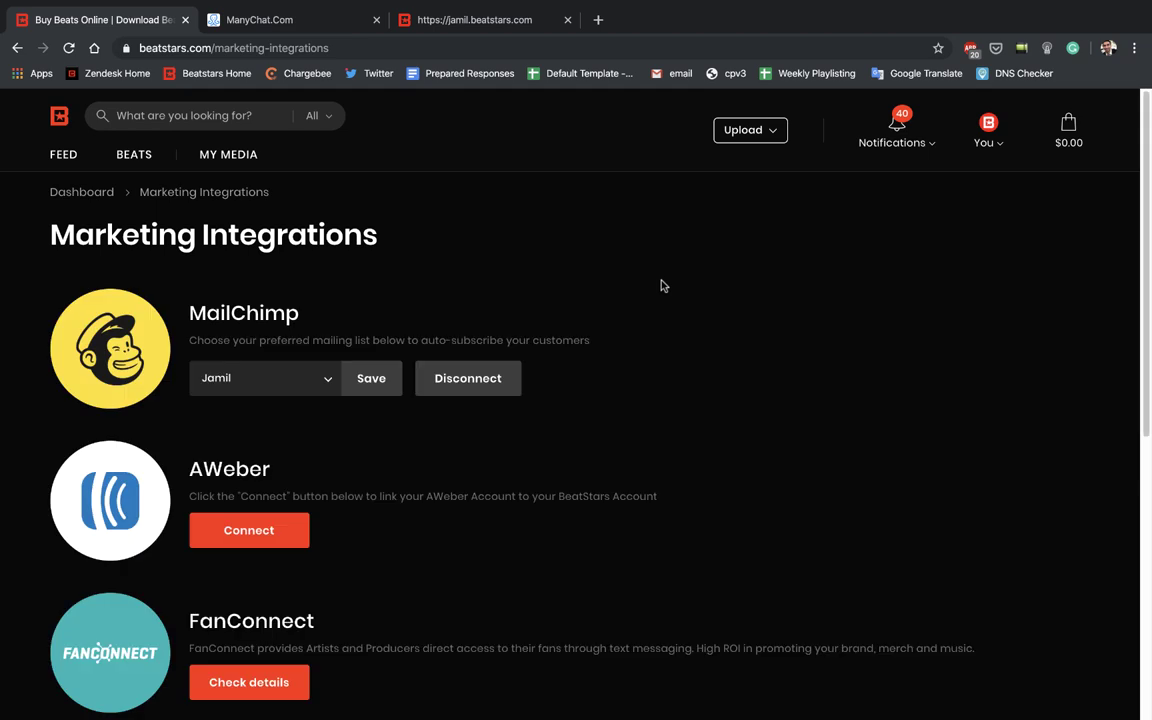
scroll(661, 287, "down", 3)
scroll(661, 287, "down", 2)
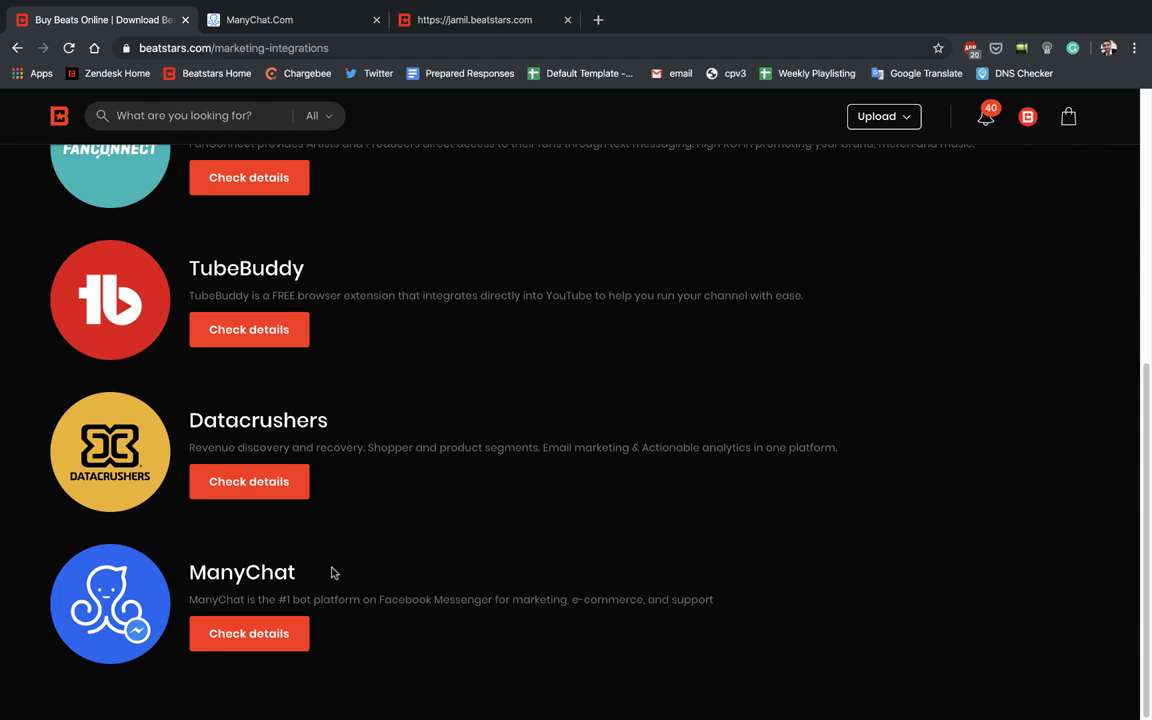
left_click(263, 642)
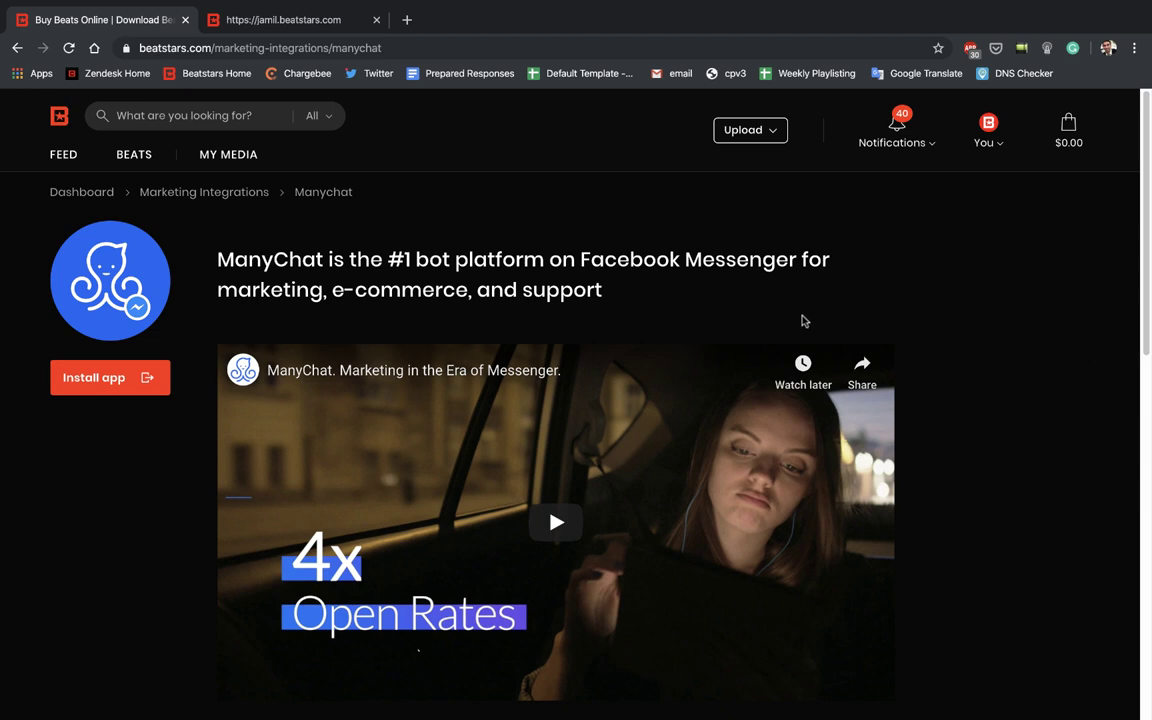
- Install the ManyChat app from BeatStars and get started with ManyChat for free
left_click(131, 377)
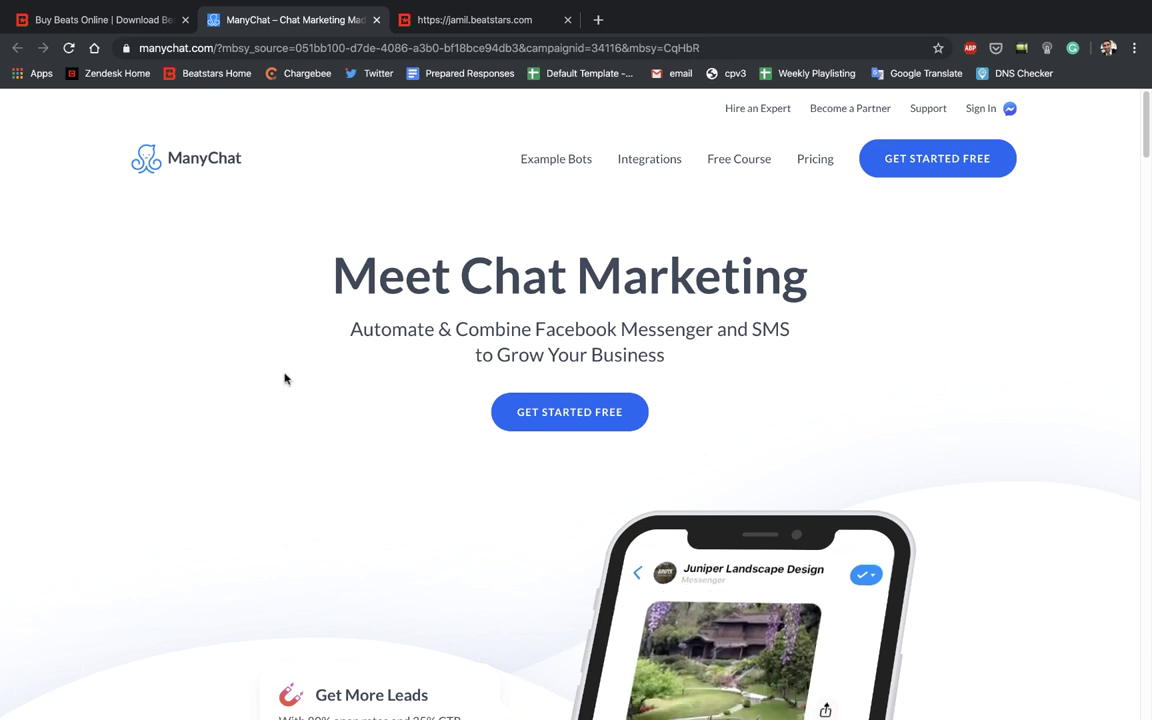
left_click(545, 409)
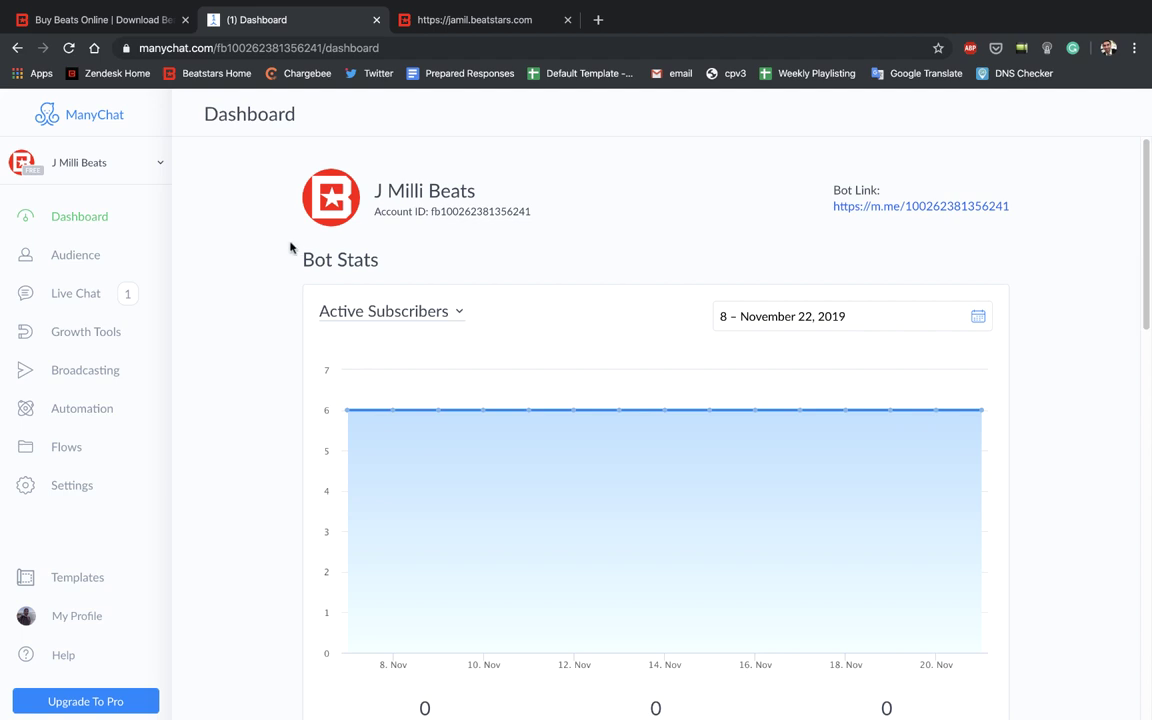
- Add the BeatStars Test Page as a newly connected Facebook page in ManyChat
left_click(132, 162)
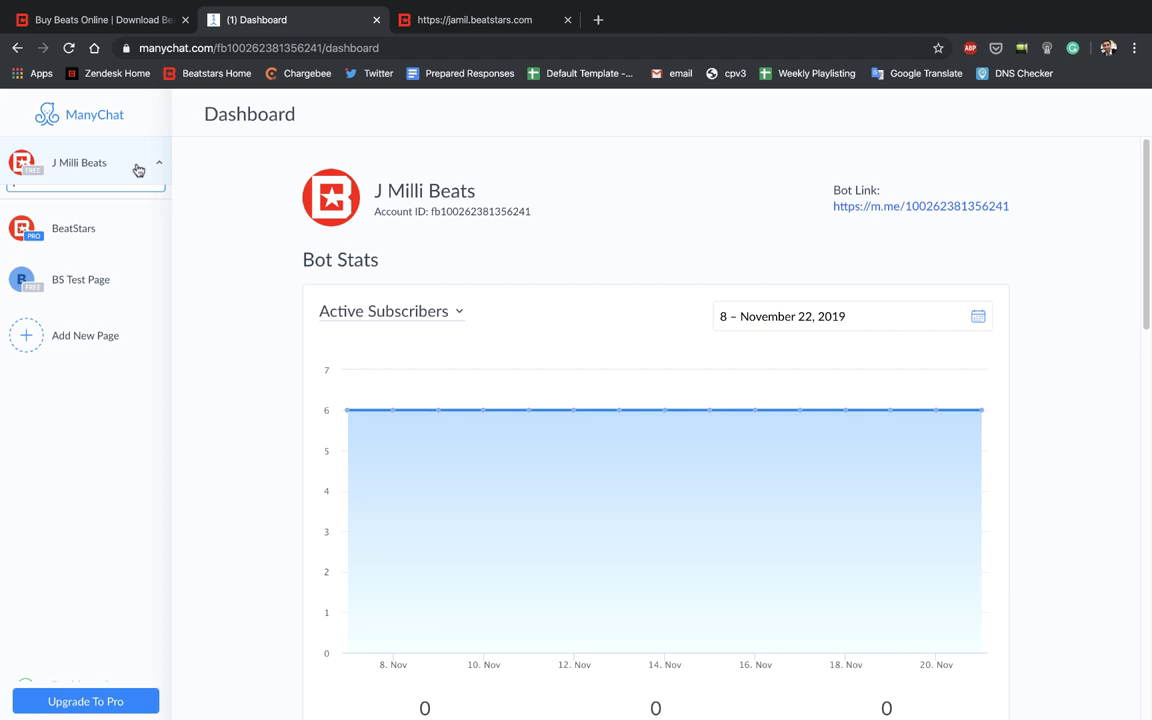
left_click(72, 356)
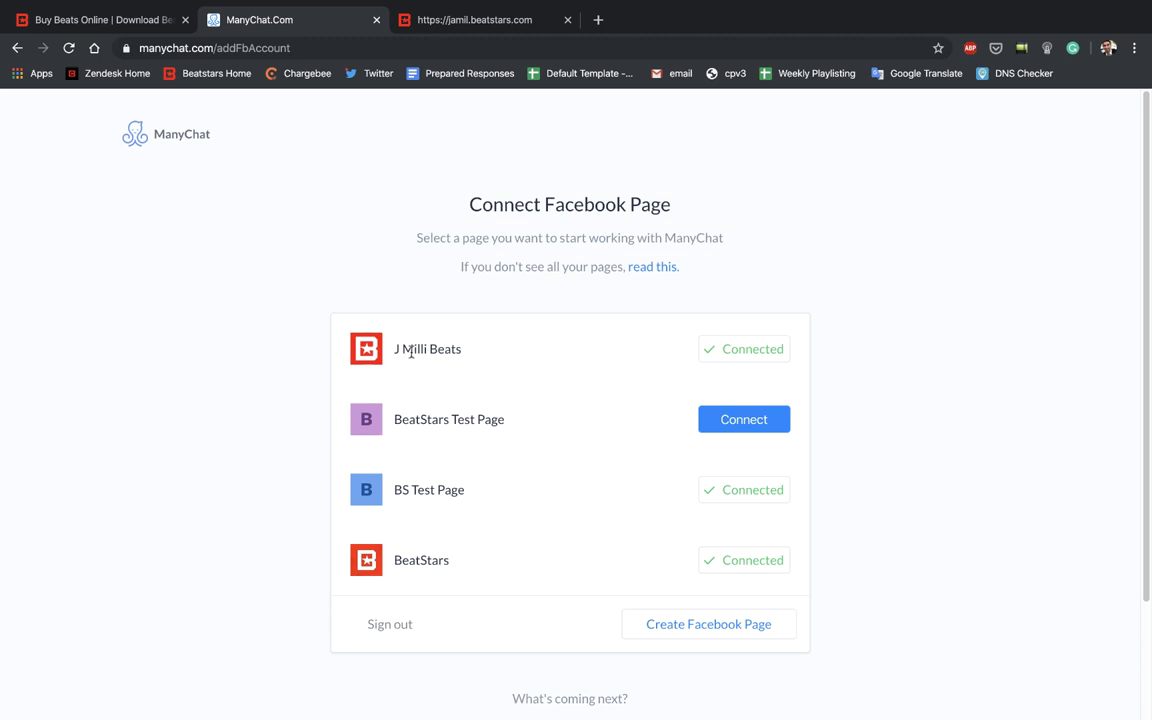
left_click(722, 420)
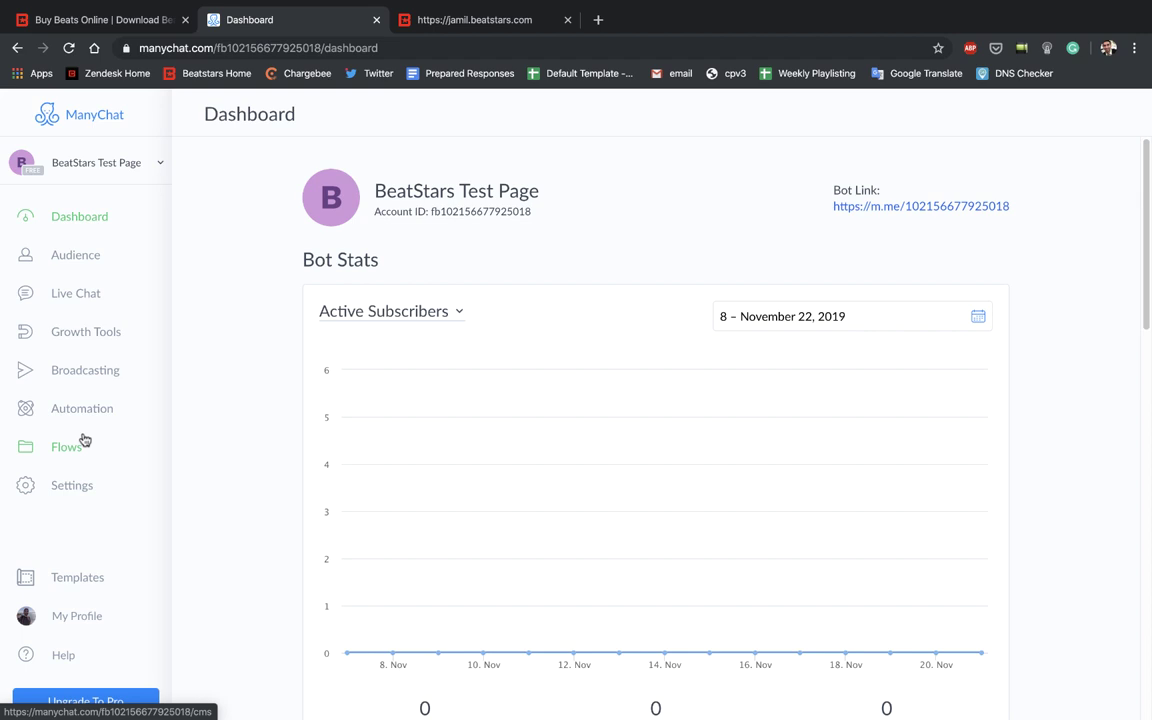
- View the Growth Tools settings listing beatstars.com and jamil.beatstars.com as authorized websites
left_click(83, 488)
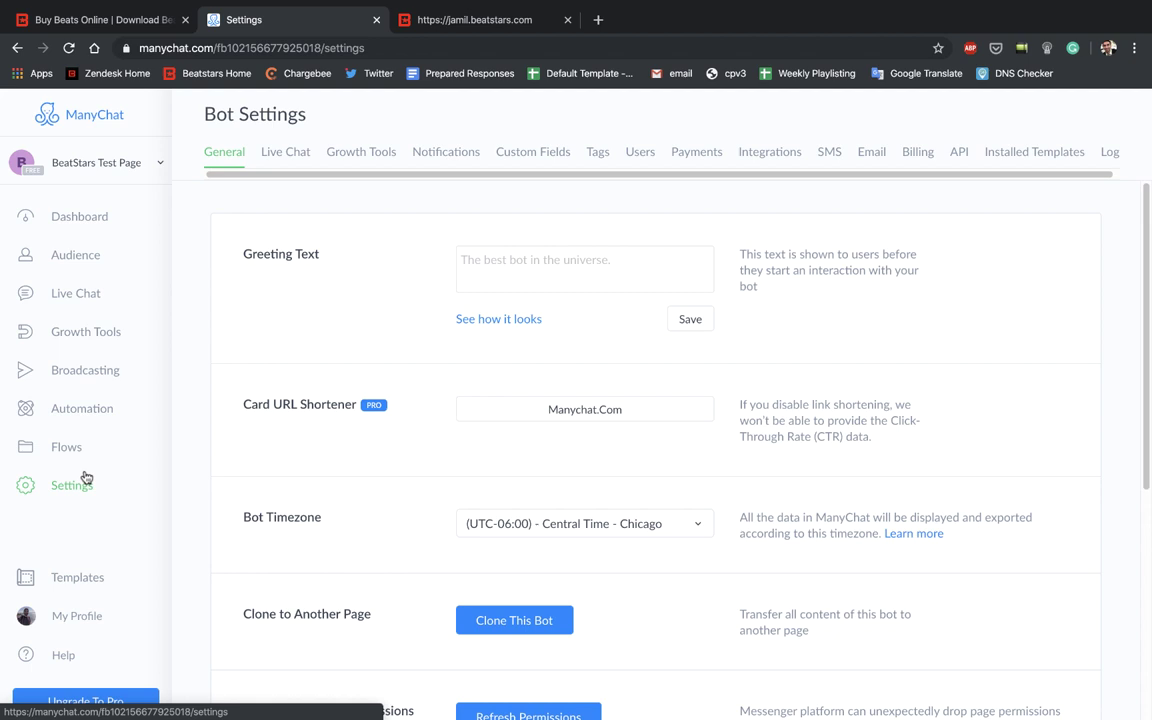
left_click(347, 159)
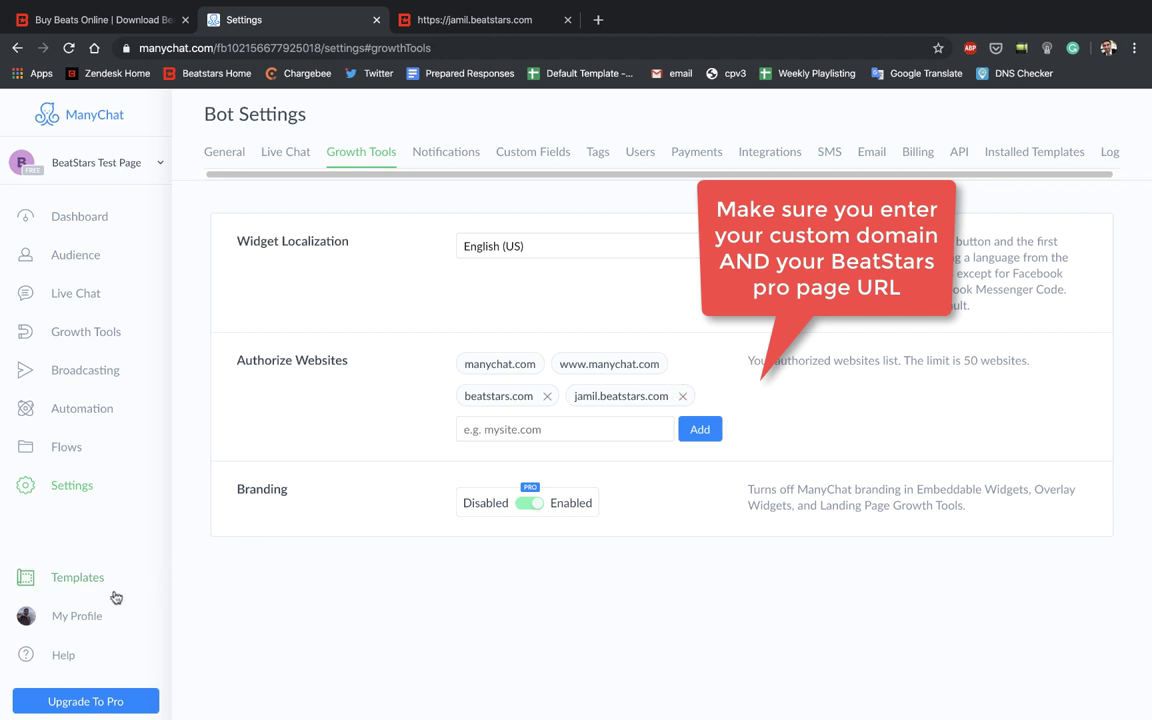
- Open ManyChat's video tutorials and browse the 14-video Free Course 2019 playlist on YouTube
left_click(72, 659)
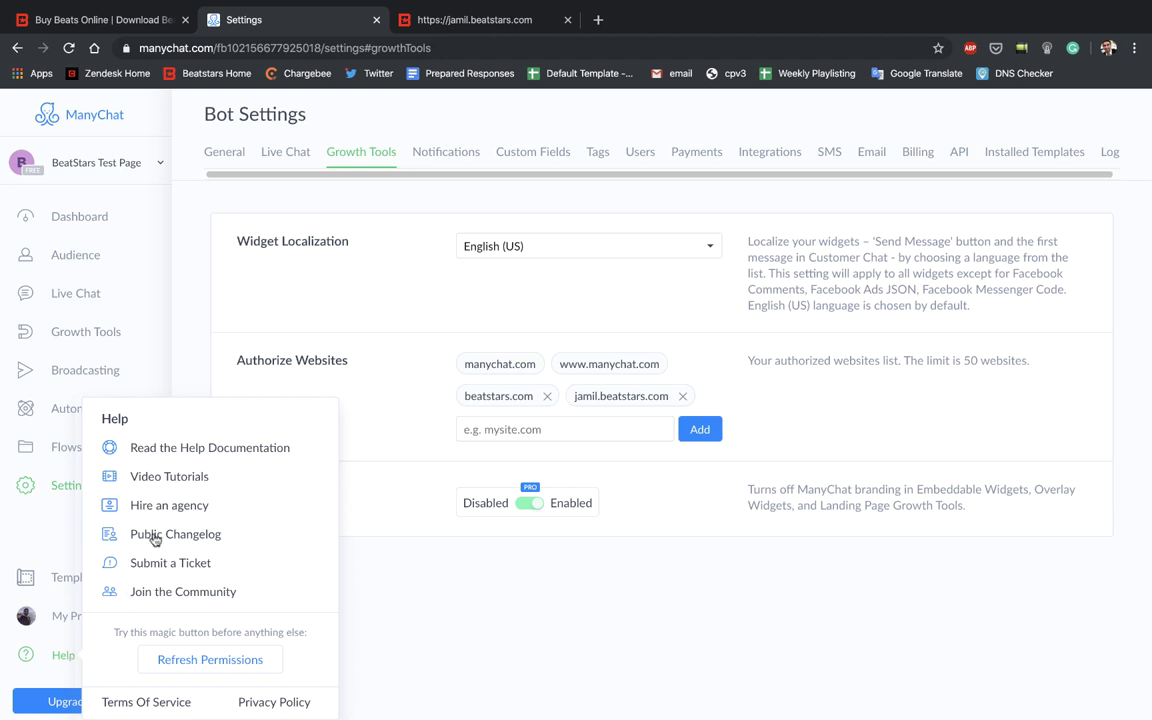
left_click(170, 478)
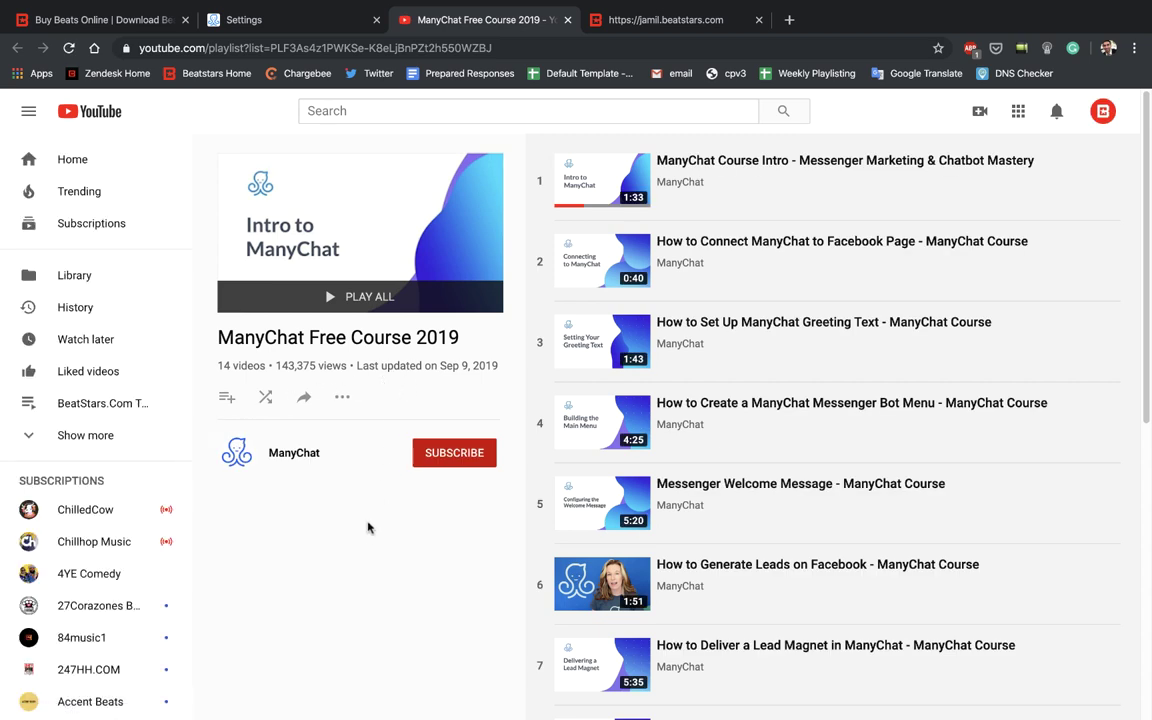
mouse_move(791, 424)
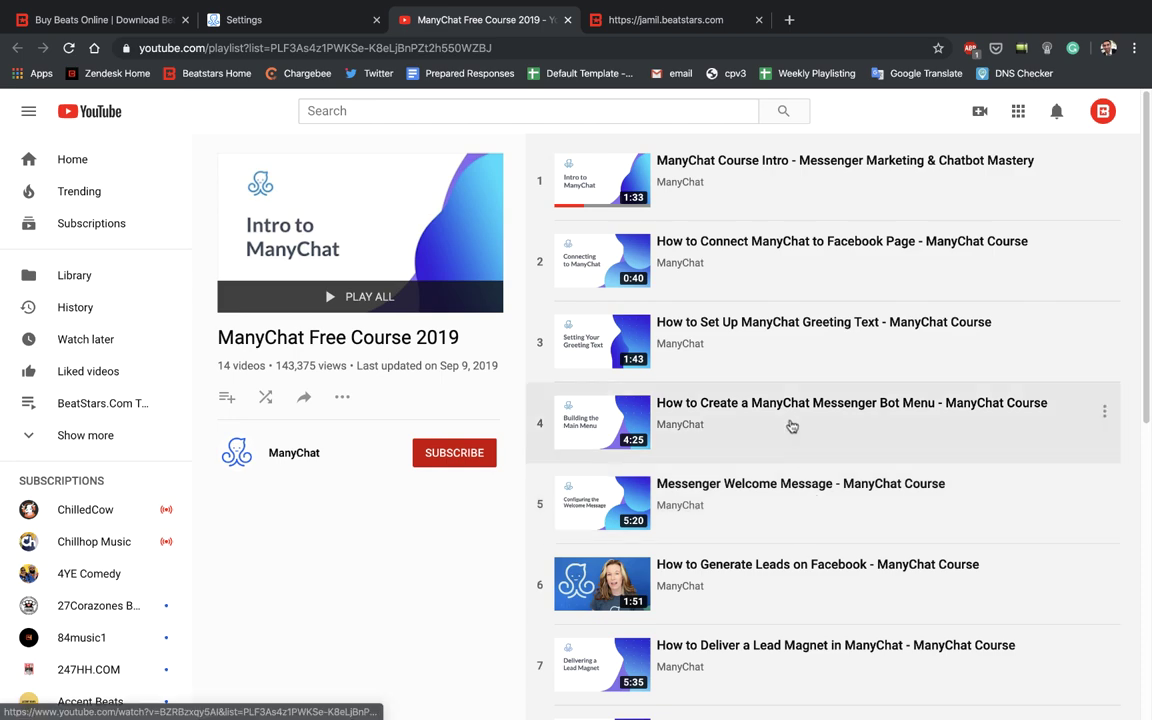
scroll(791, 426, "down", 3)
scroll(791, 426, "down", 2)
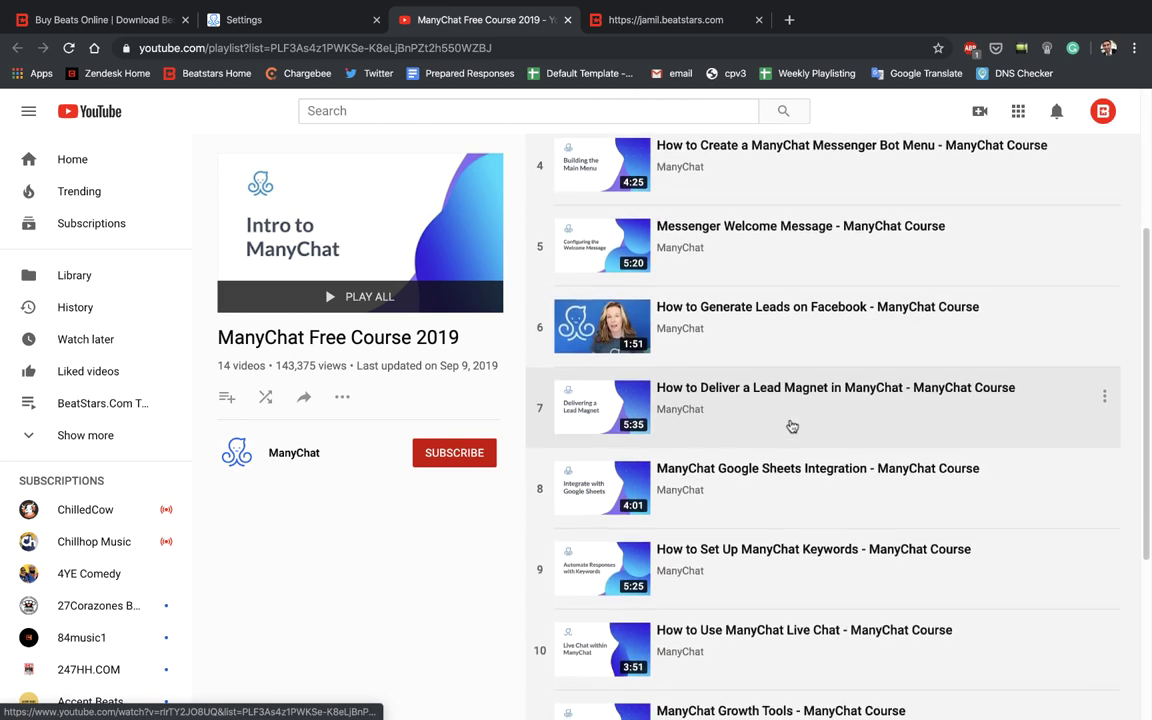
scroll(791, 426, "down", 3)
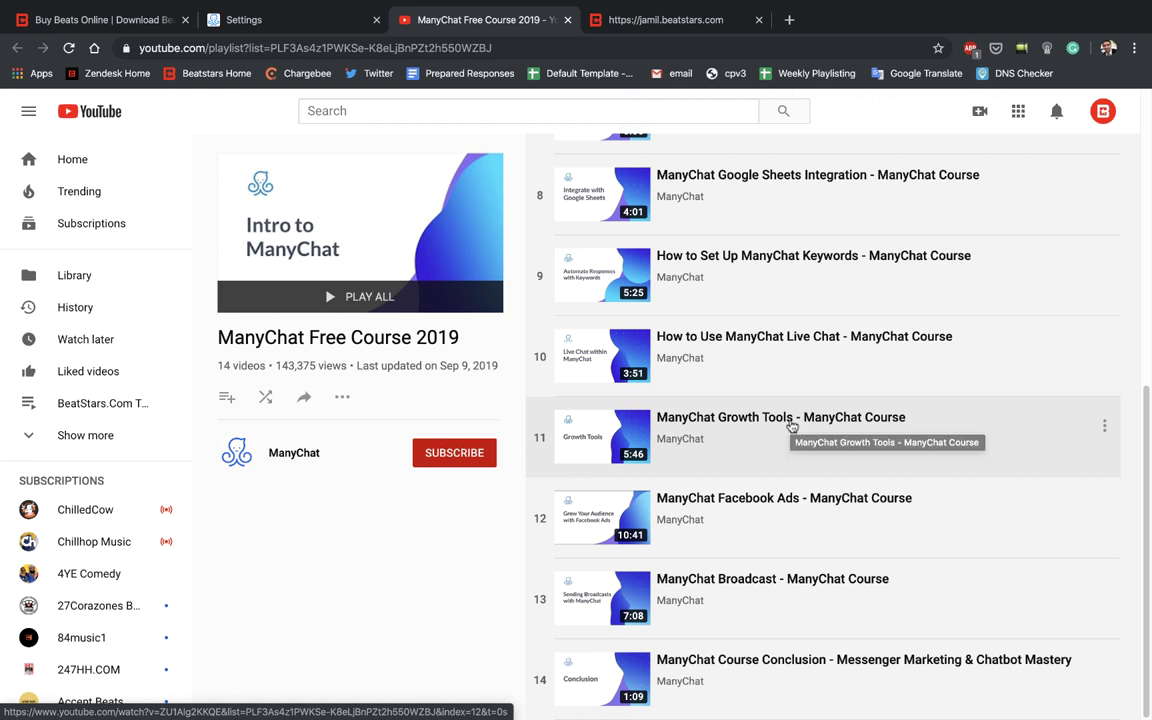
scroll(791, 426, "up", 2)
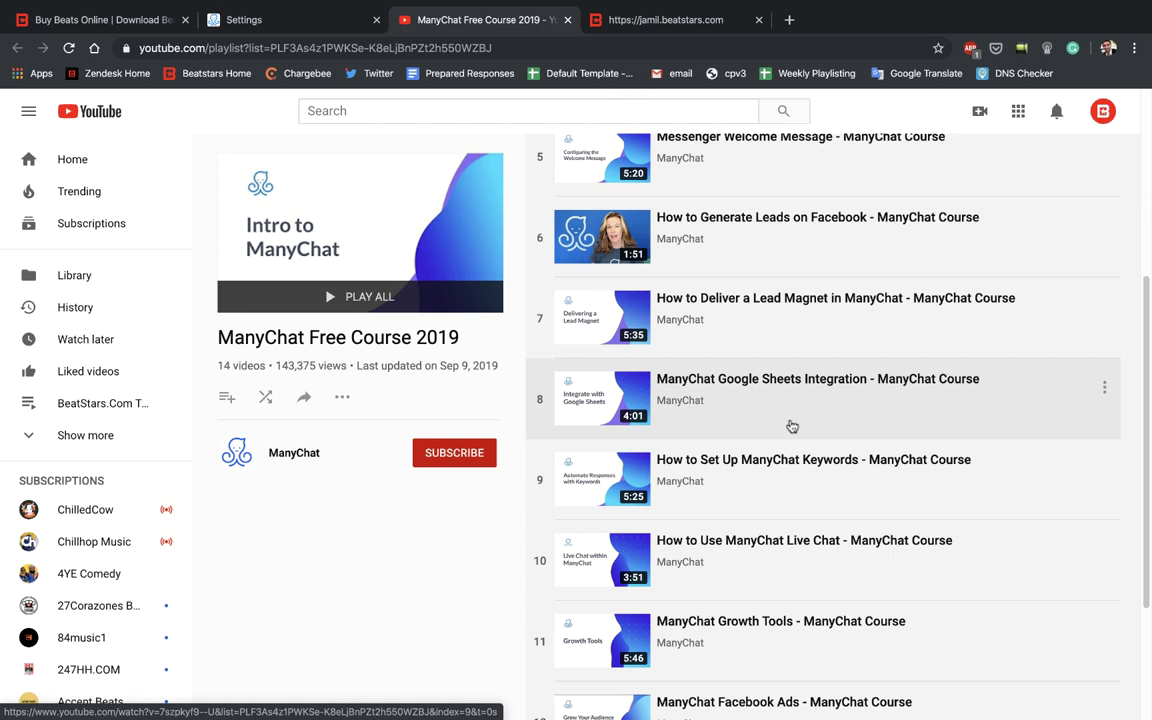
scroll(791, 426, "up", 1)
scroll(791, 426, "up", 3)
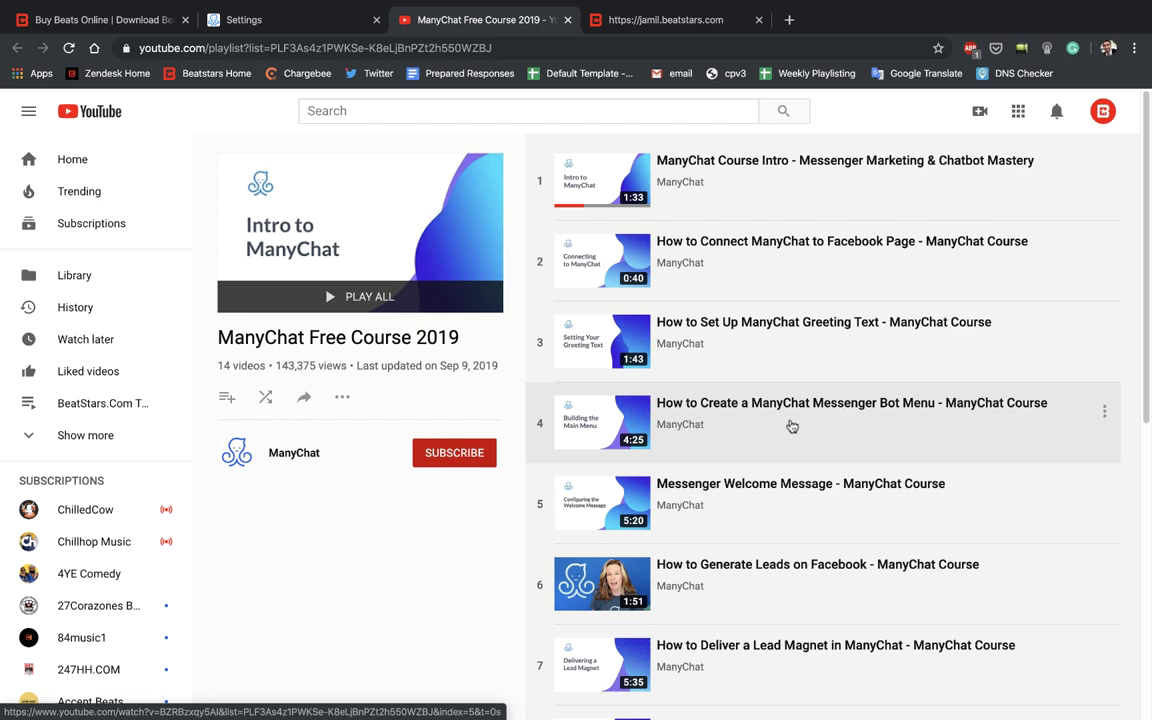
- Back in ManyChat, dismiss Help and open the Welcome Message under Automation
left_click(280, 28)
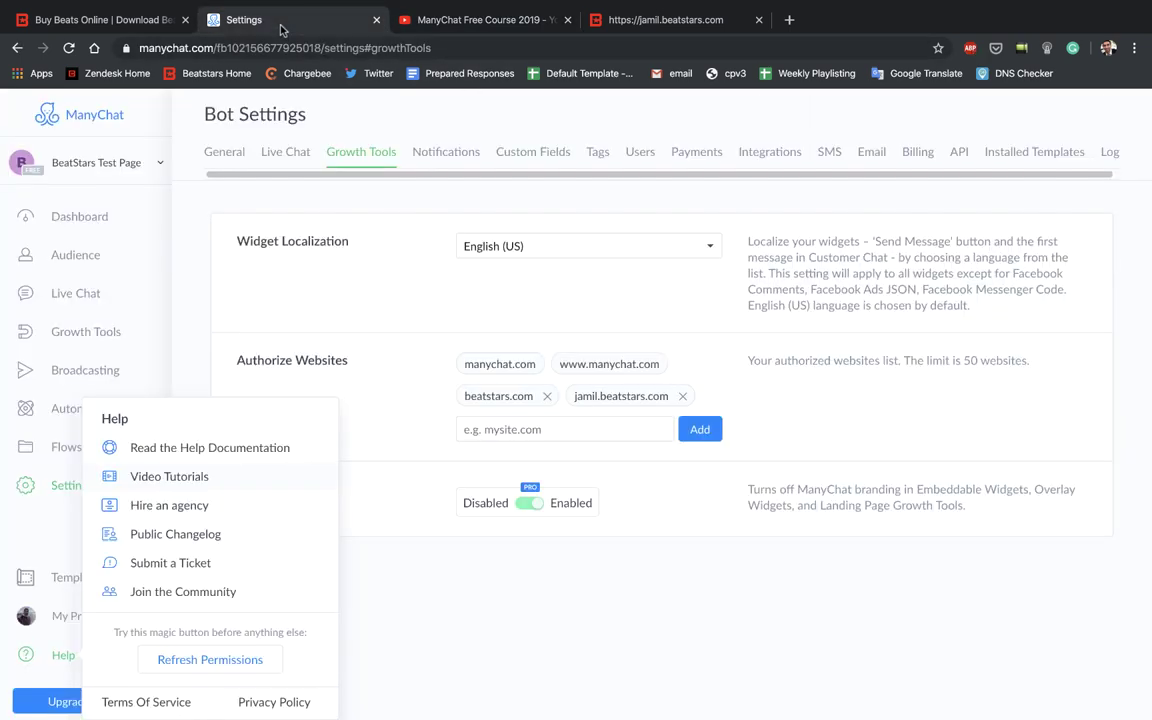
left_click(190, 320)
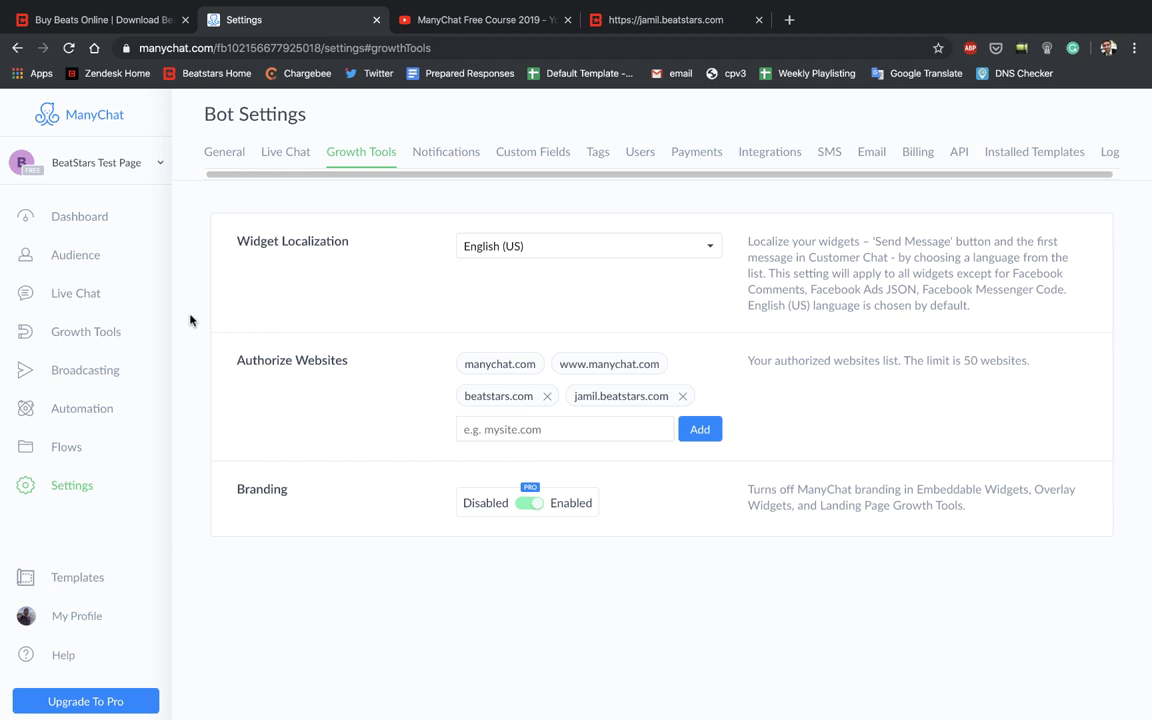
left_click(101, 411)
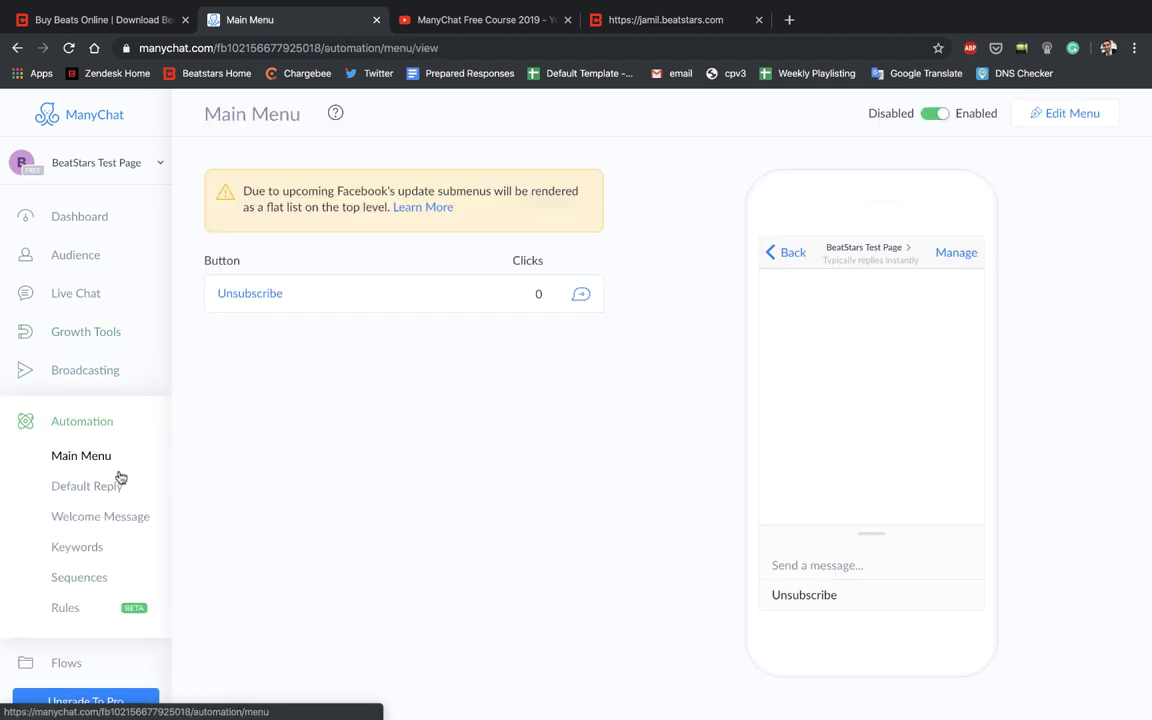
left_click(127, 517)
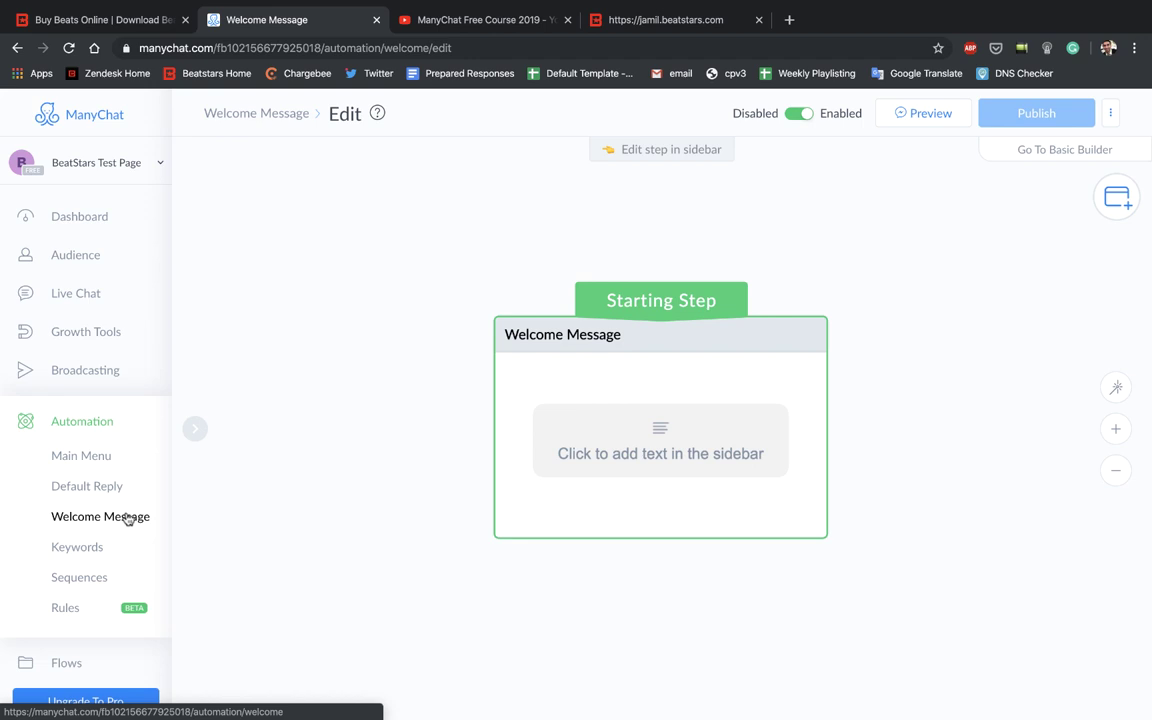
- Start the welcome text as 'Hi! Welcome to my', correcting the mistyped capitals
left_click(636, 437)
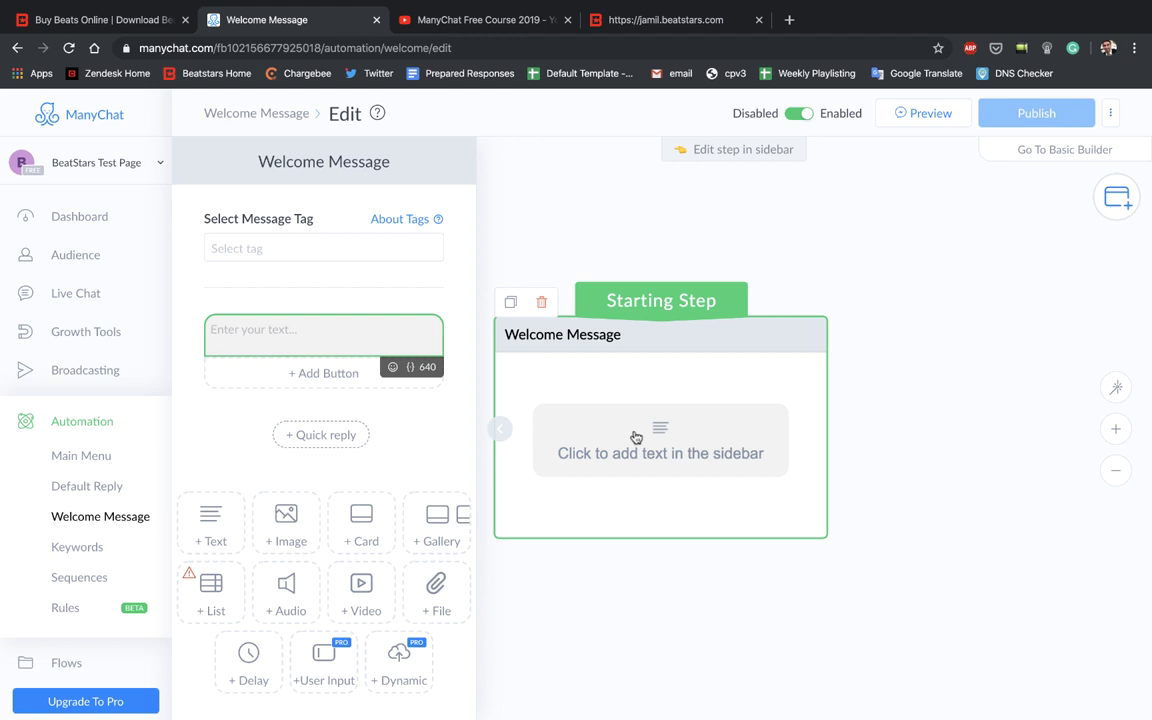
type("Hi")
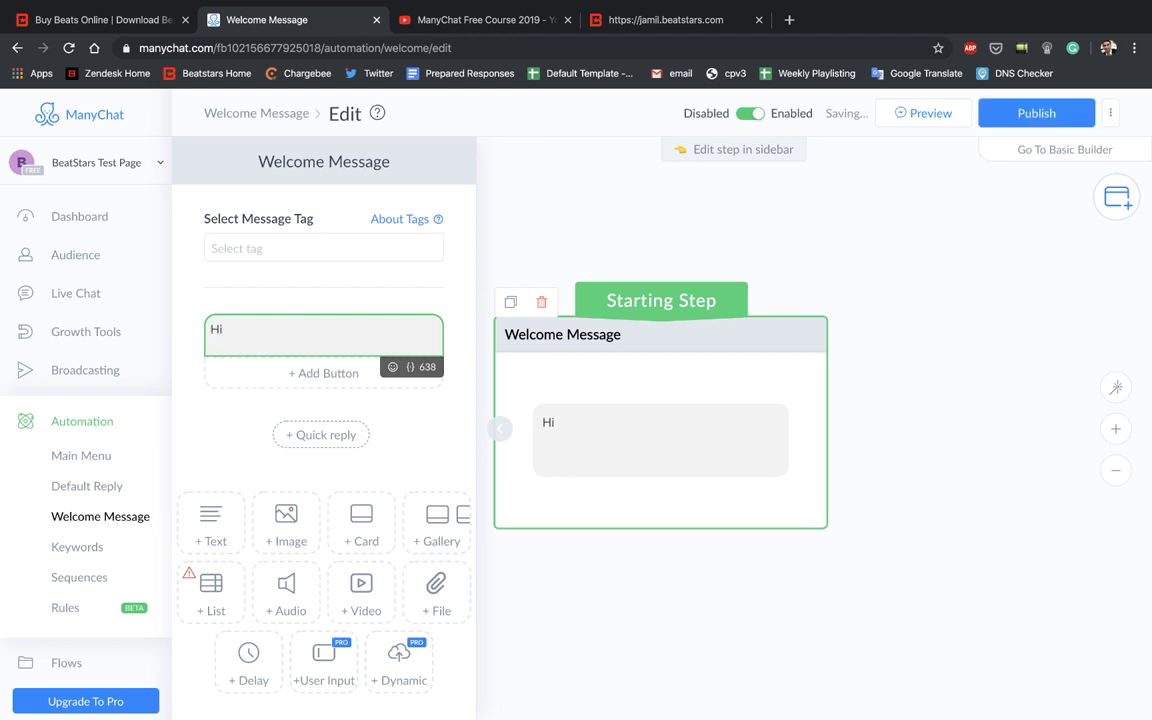
type("! W")
scroll(323, 420, "down", 1)
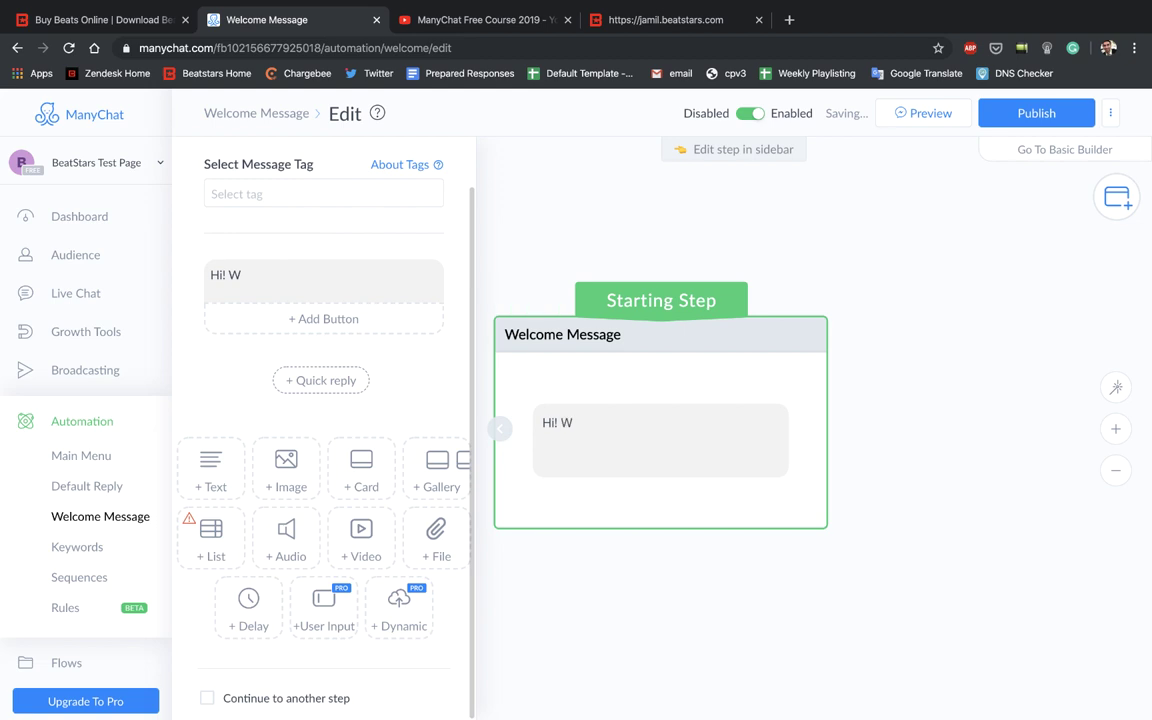
left_click(322, 272)
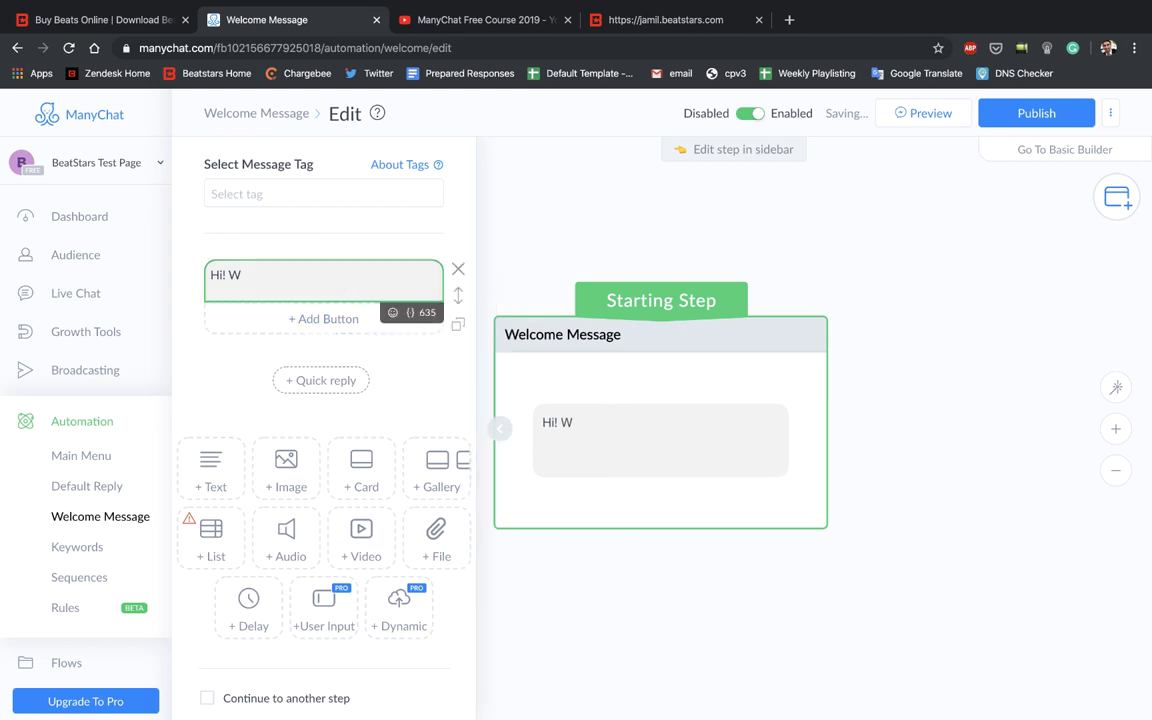
type("ELCOME T")
key("BackSpace")
key("BackSpace")
key("BackSpace")
key("BackSpace")
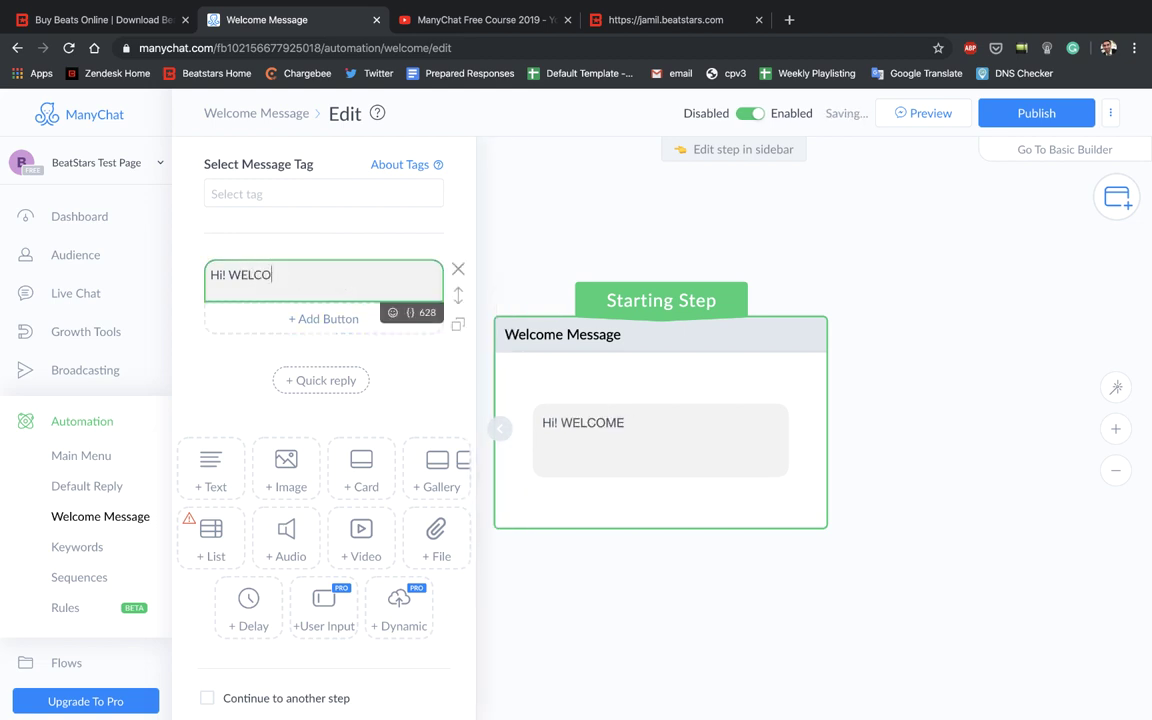
key("BackSpace")
key("BackSpace")
key("BackSpace")
type("elcome t")
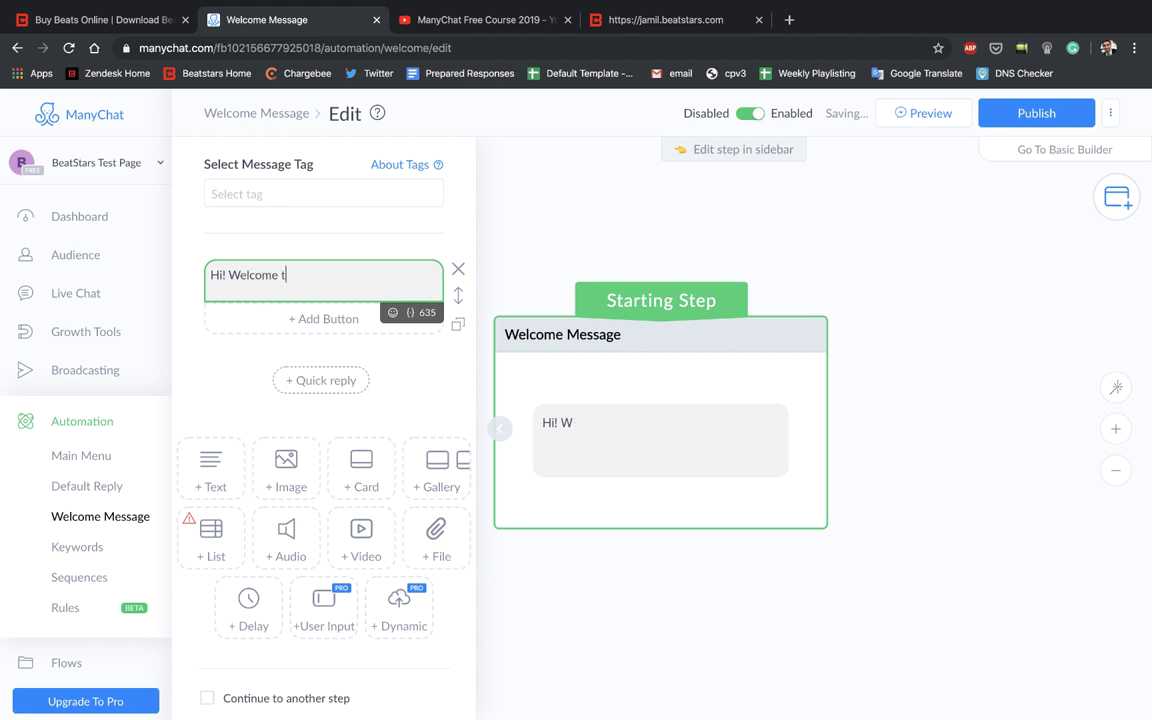
type("o my")
- Finish the greeting with 'Pro Page. How can I help you?'
key("ctrl+a")
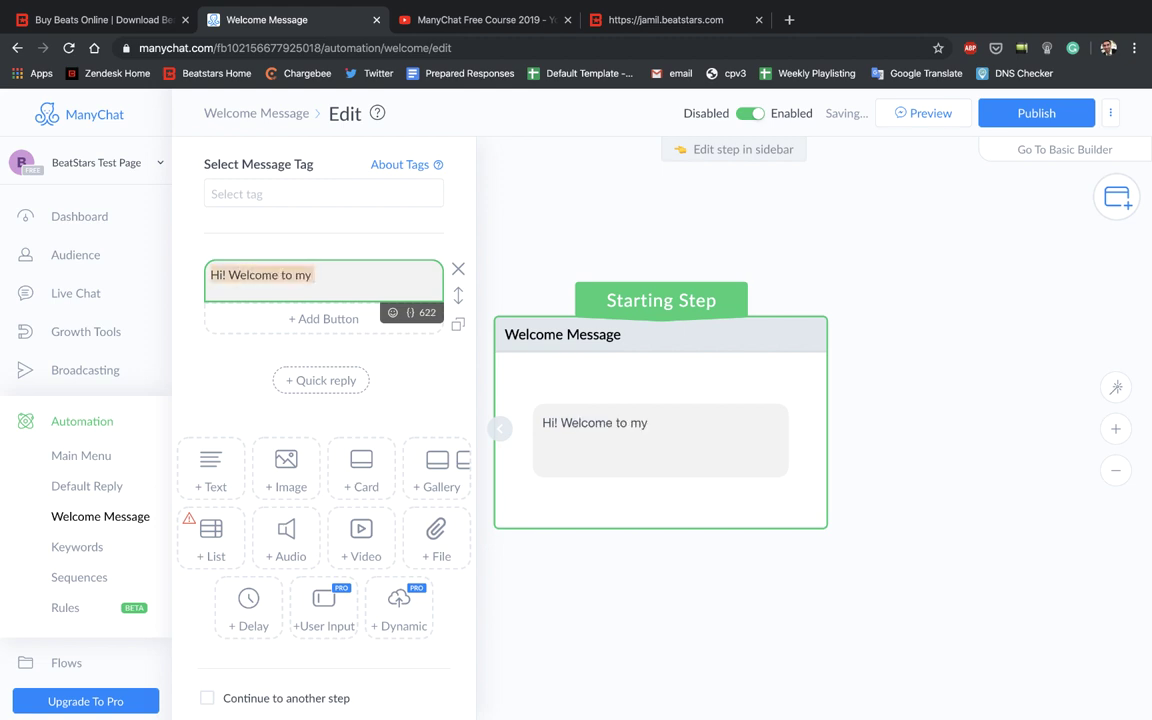
left_click(332, 275)
type("P")
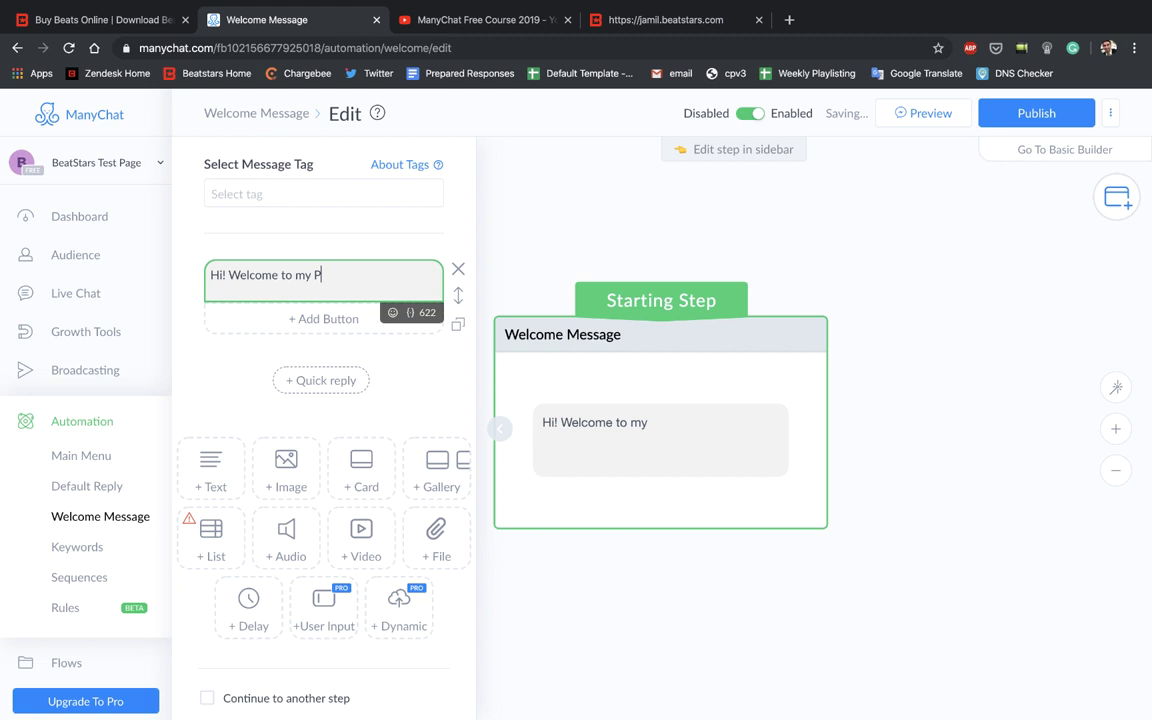
type("RO")
key("BackSpace")
key("BackSpace")
type("ro Page")
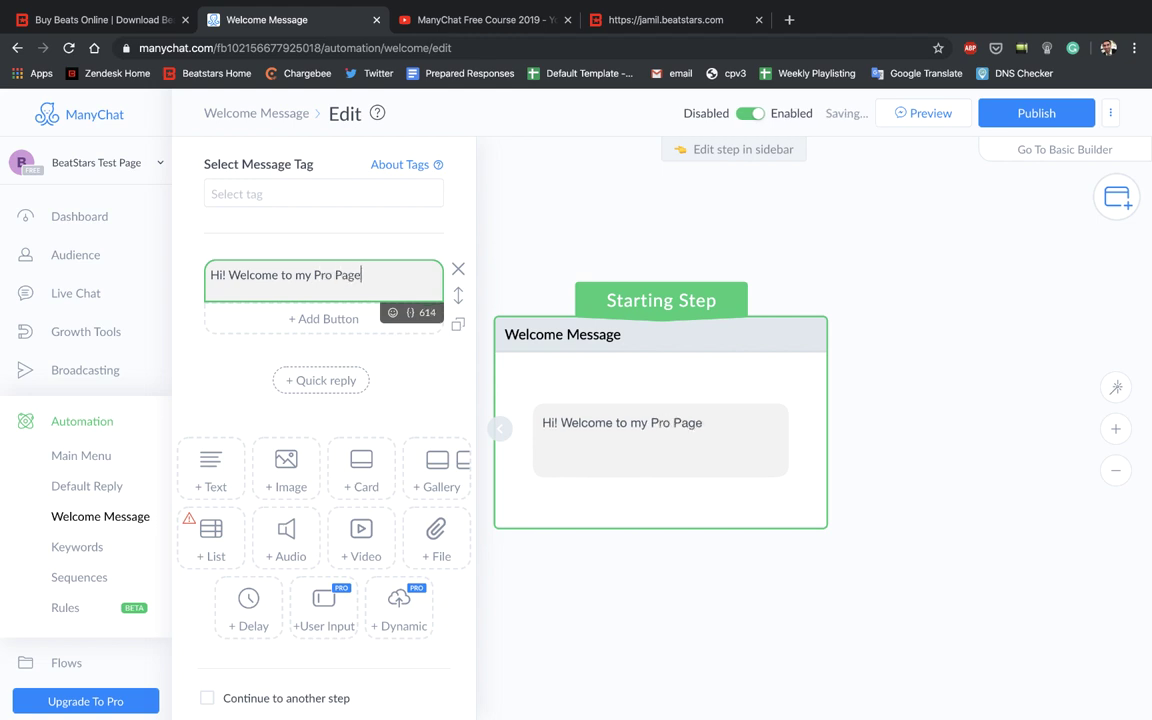
type(". Ho")
type("w can I")
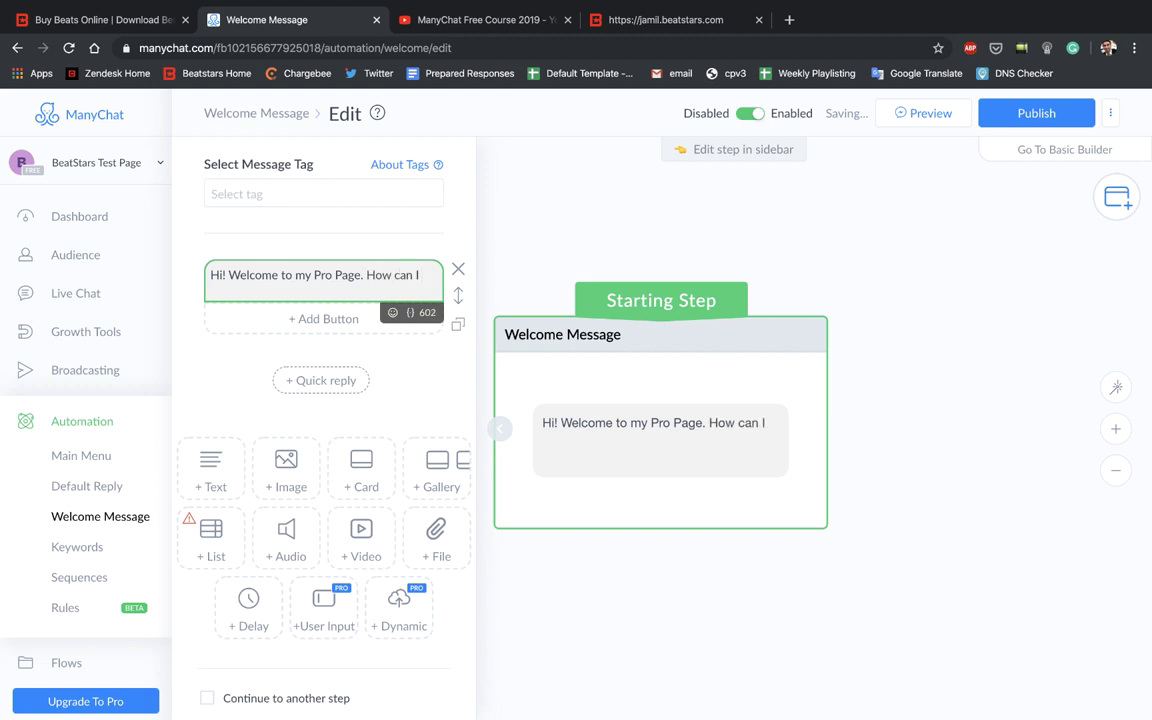
type(" help")
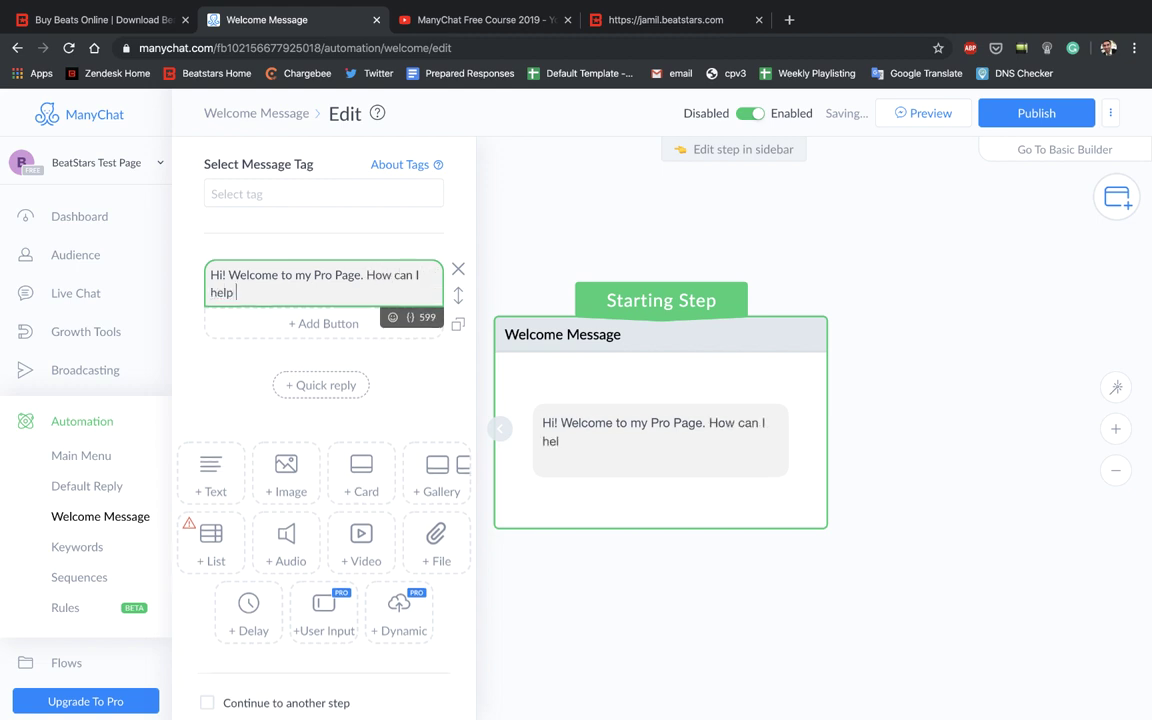
type(" you?")
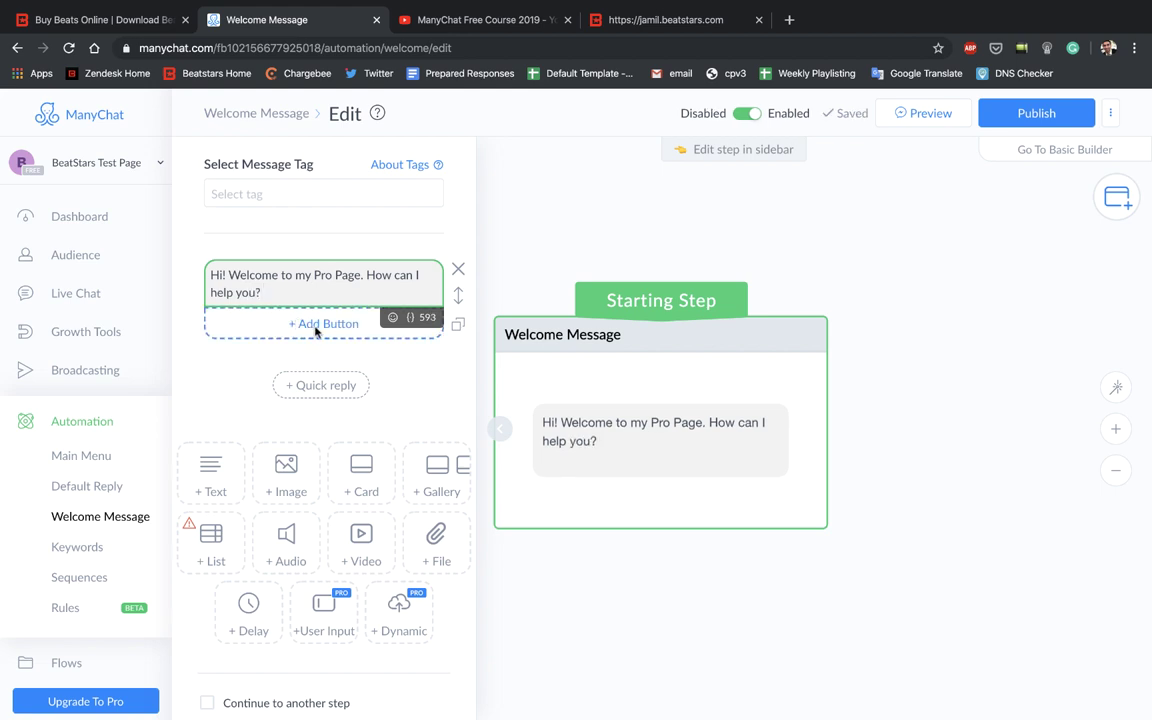
- Add an 'I want beats!' button to the welcome message that sends a new message
left_click(316, 326)
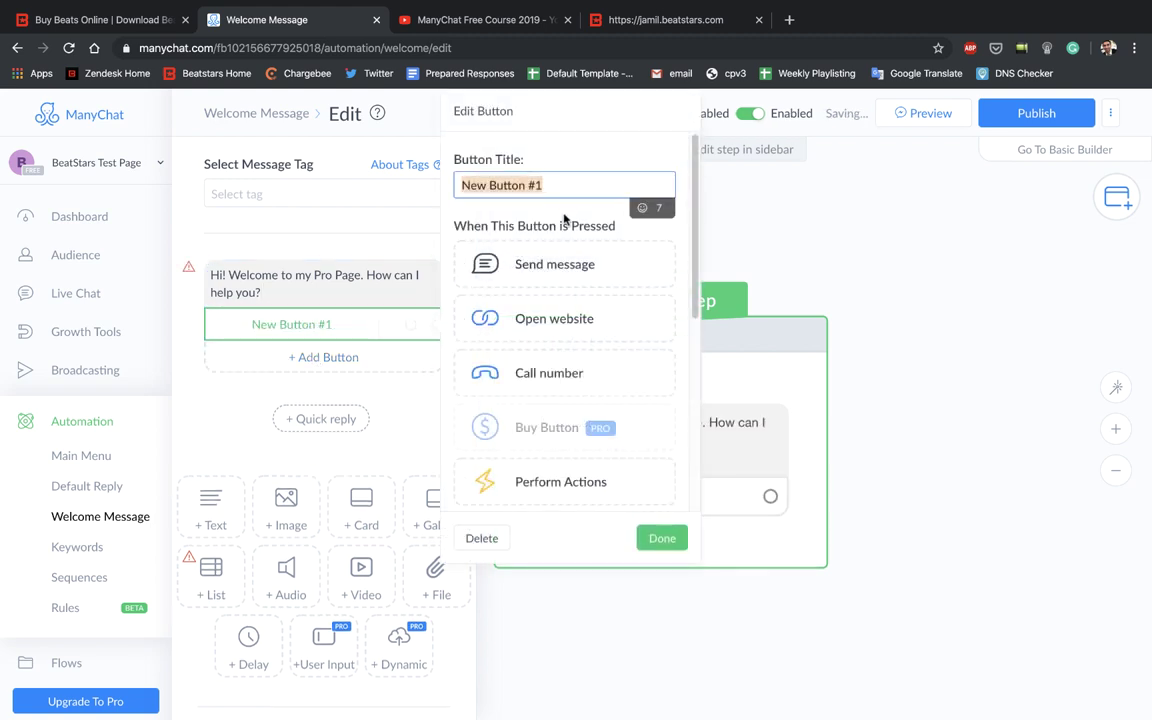
left_click(540, 264)
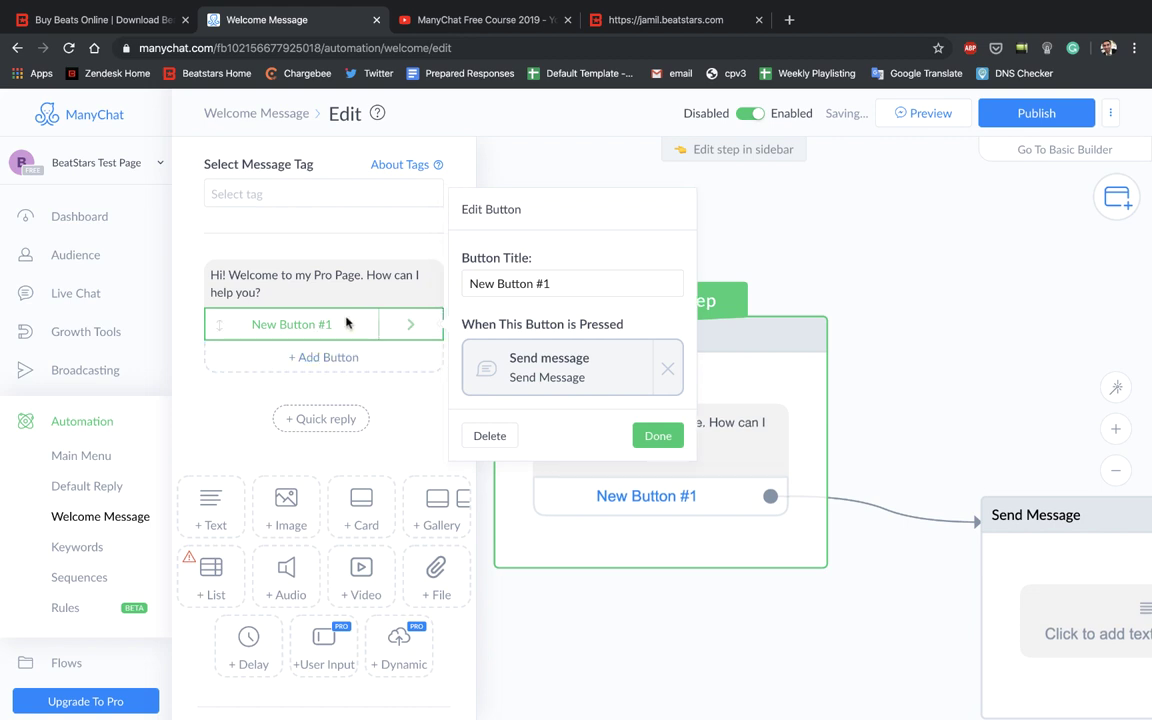
left_click_drag(587, 284, 463, 284)
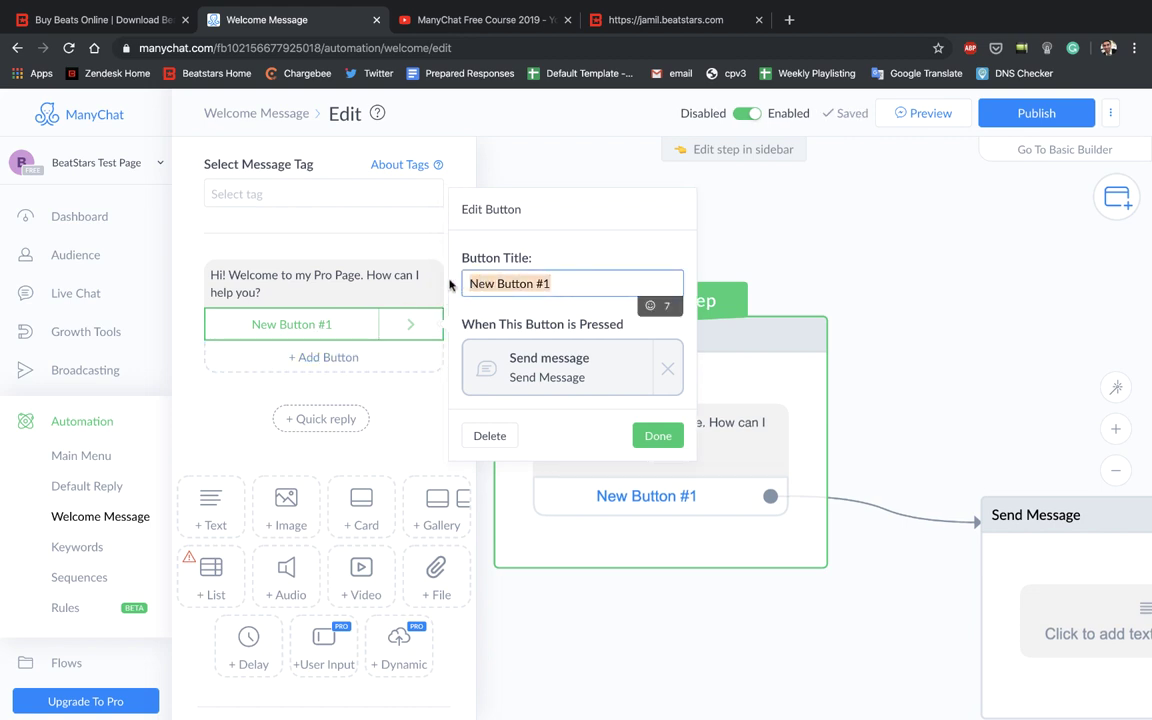
key("BackSpace")
type("i WANT T")
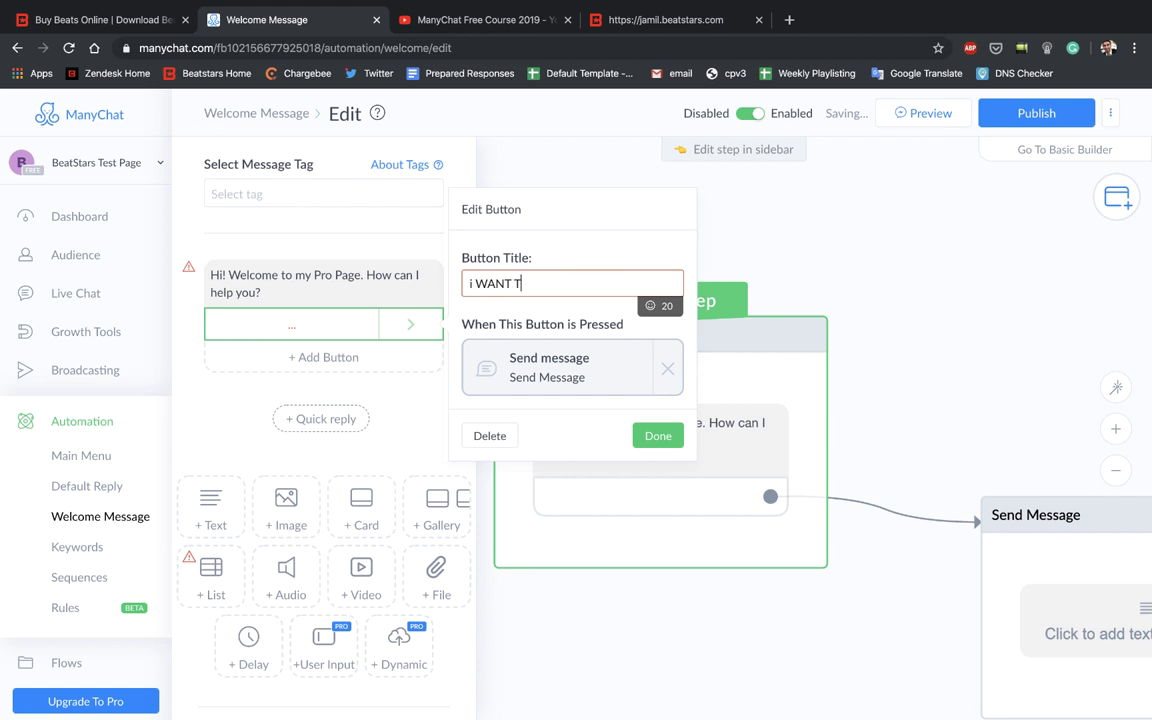
key("BackSpace")
key("BackSpace")
key("BackSpace")
key("BackSpace")
type("I")
type(" want beats")
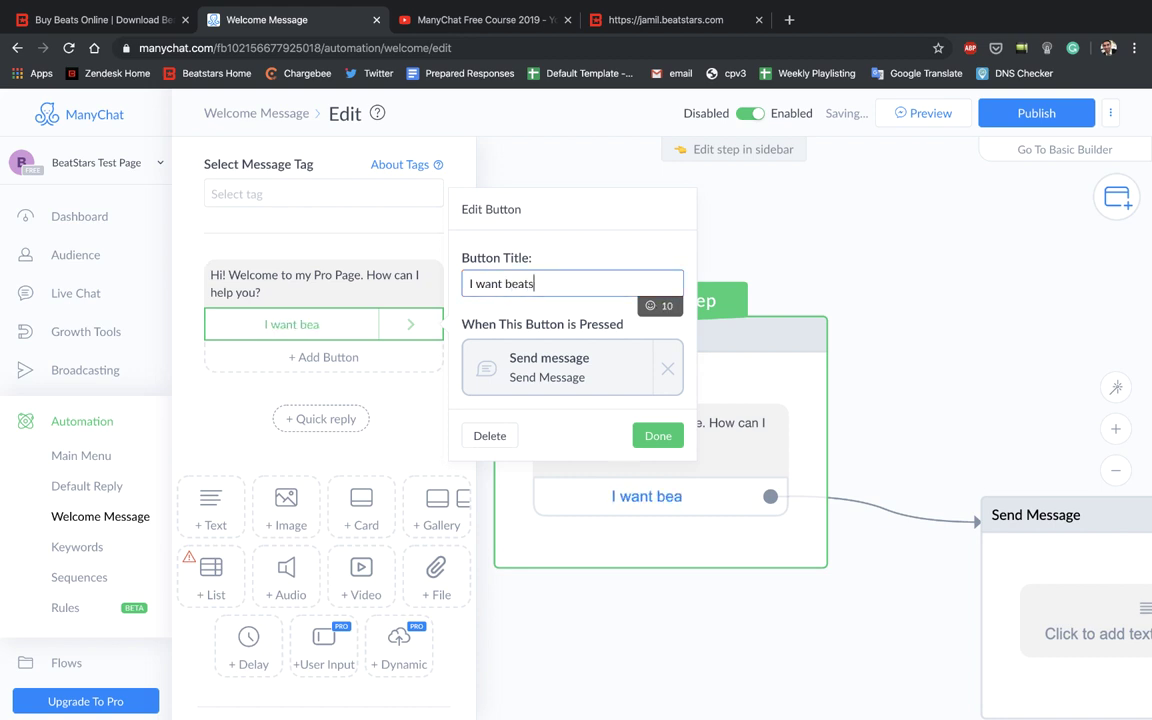
type("!")
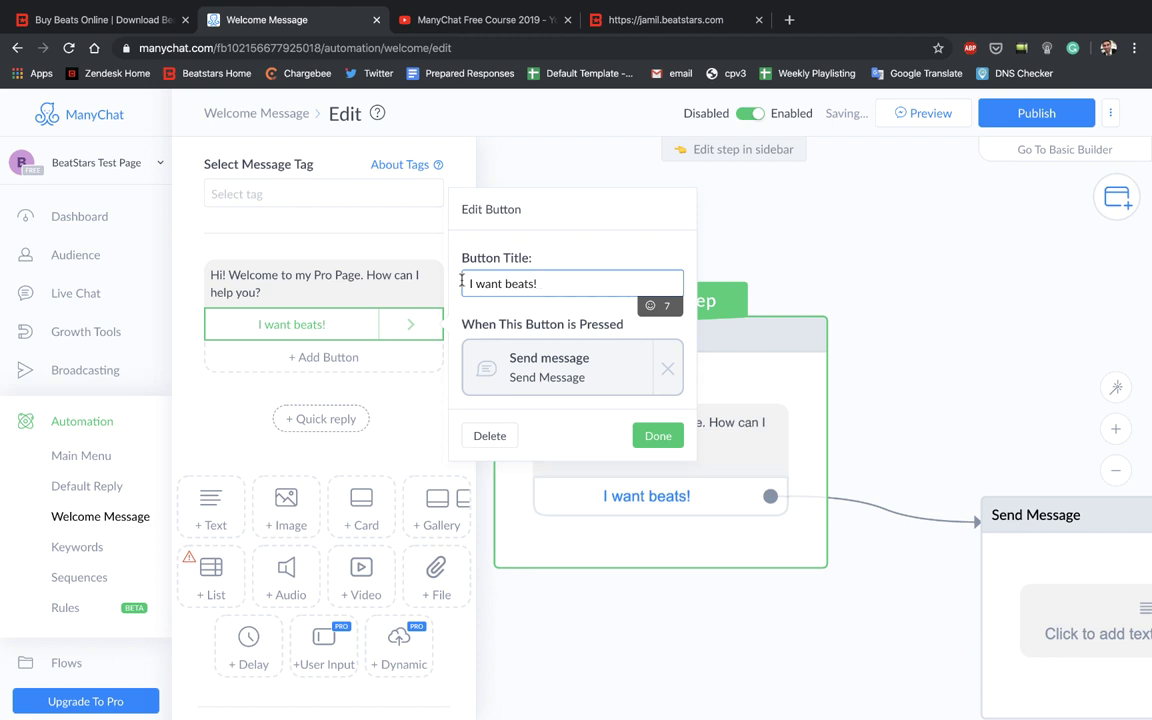
left_click(658, 435)
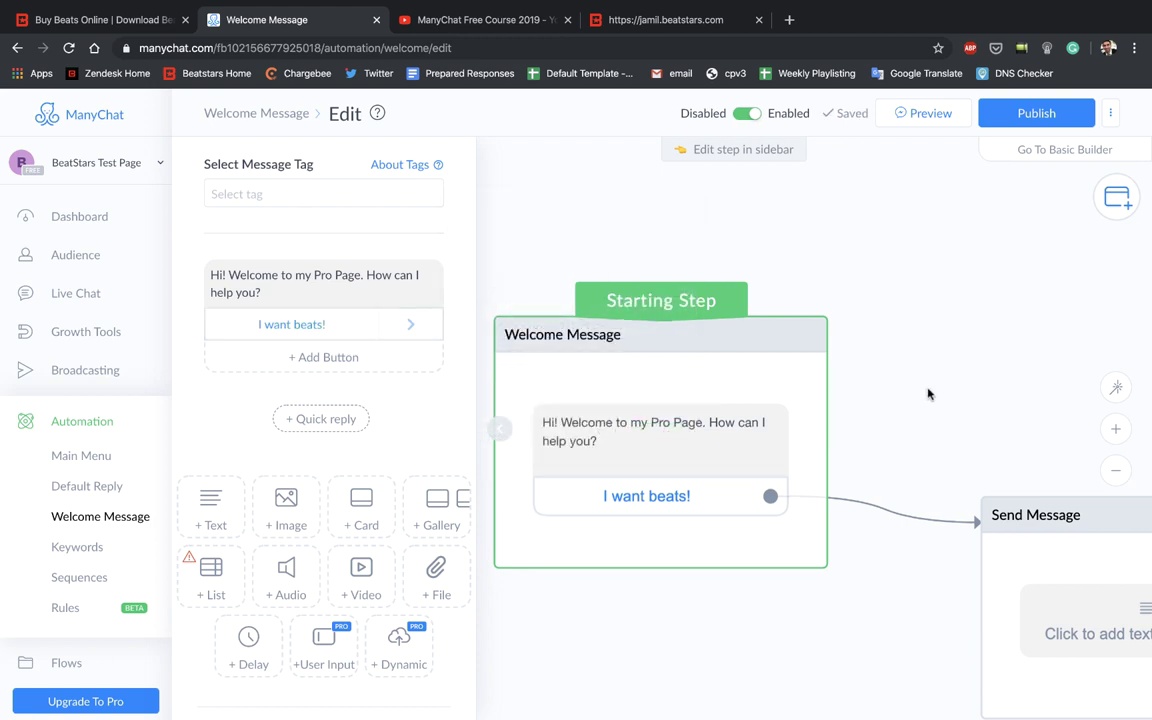
- Write the linked reply 'Great! Check out all my beats here.'
left_click_drag(928, 394, 642, 275)
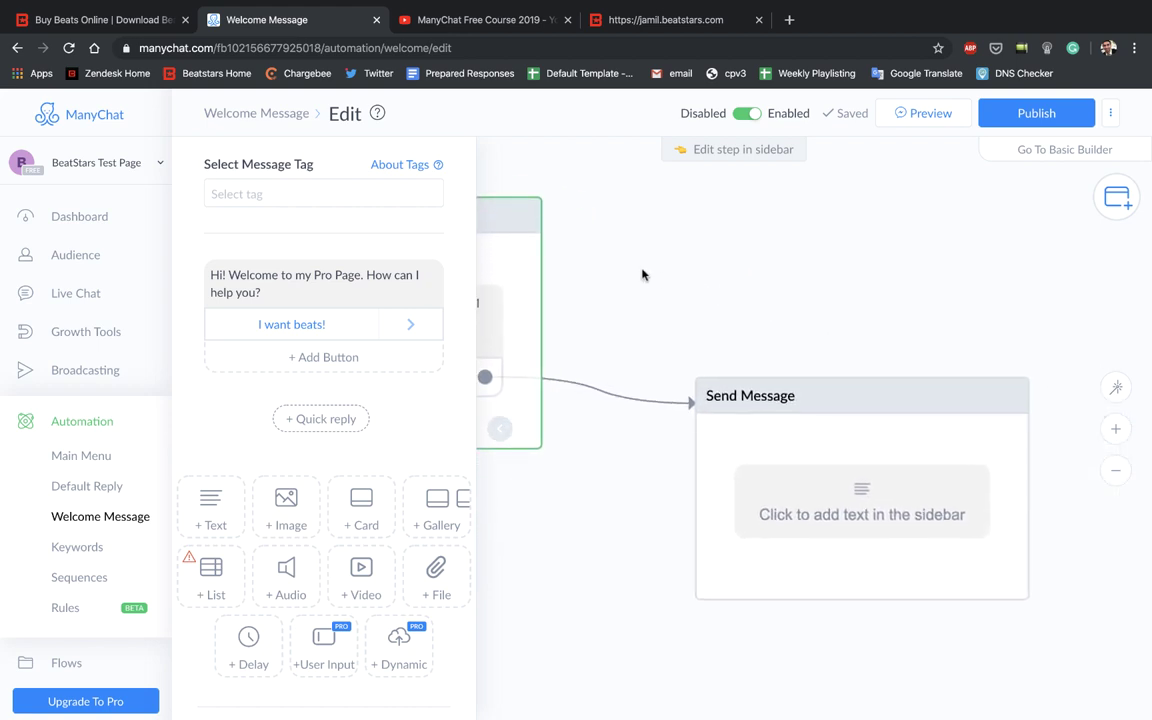
mouse_move(1066, 600)
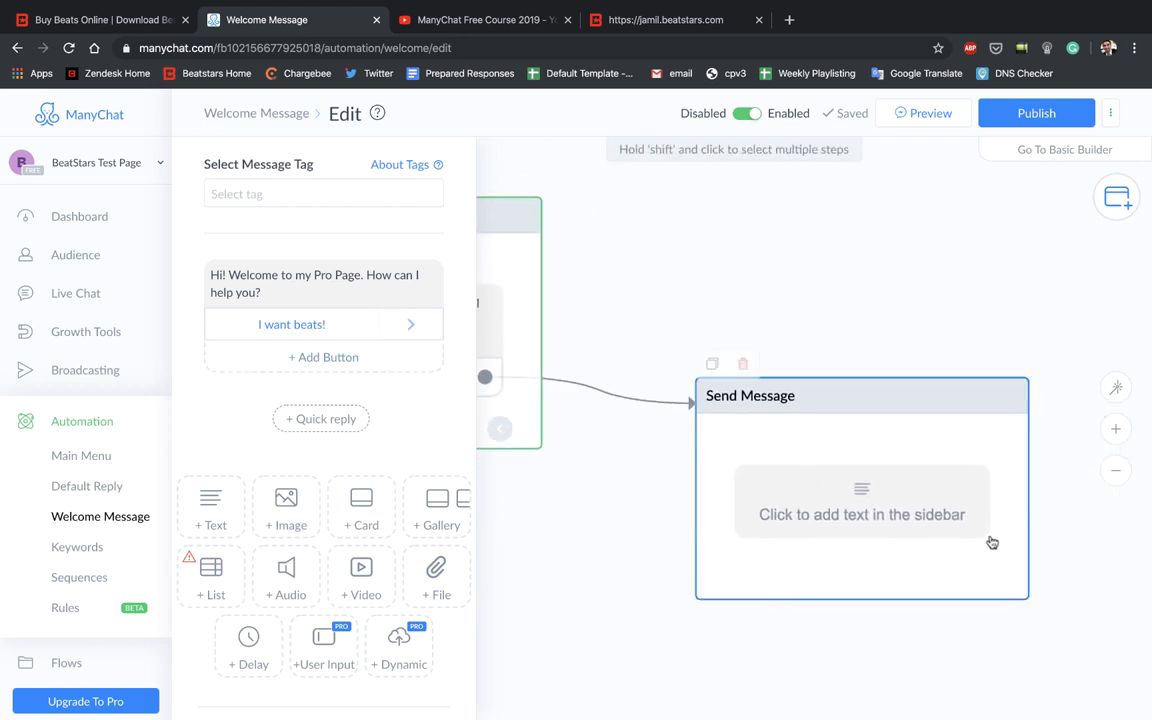
left_click(950, 510)
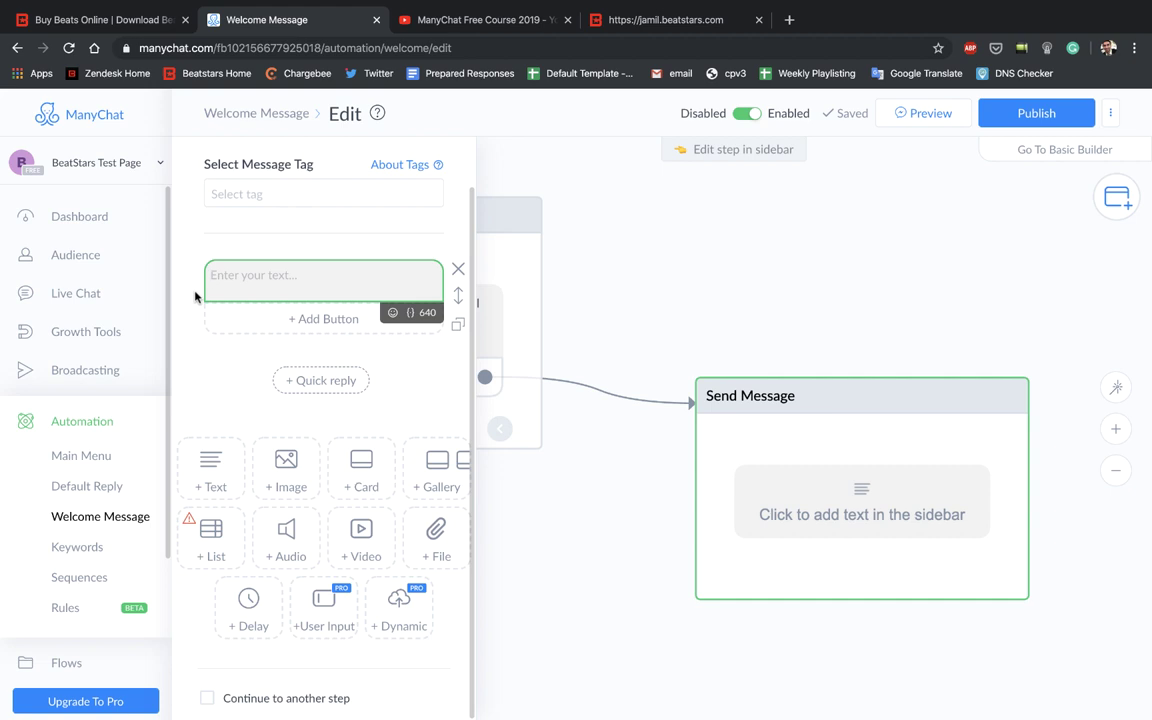
type("Great!")
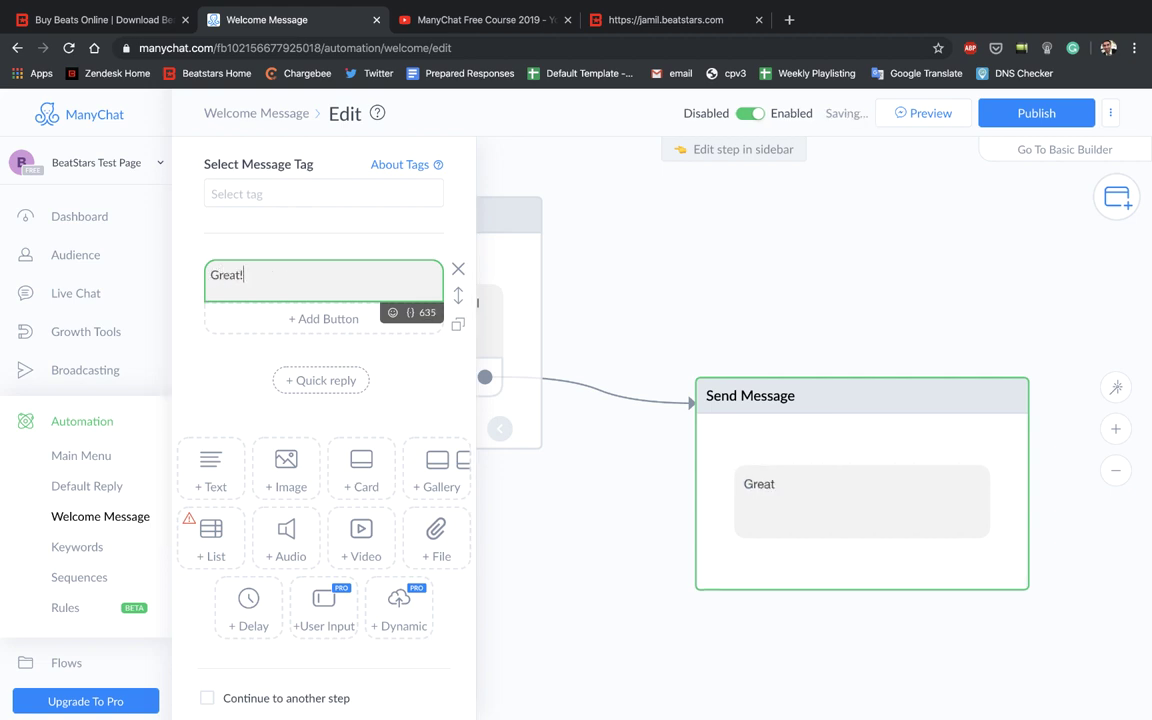
type(" Check ou")
type("t all my beat")
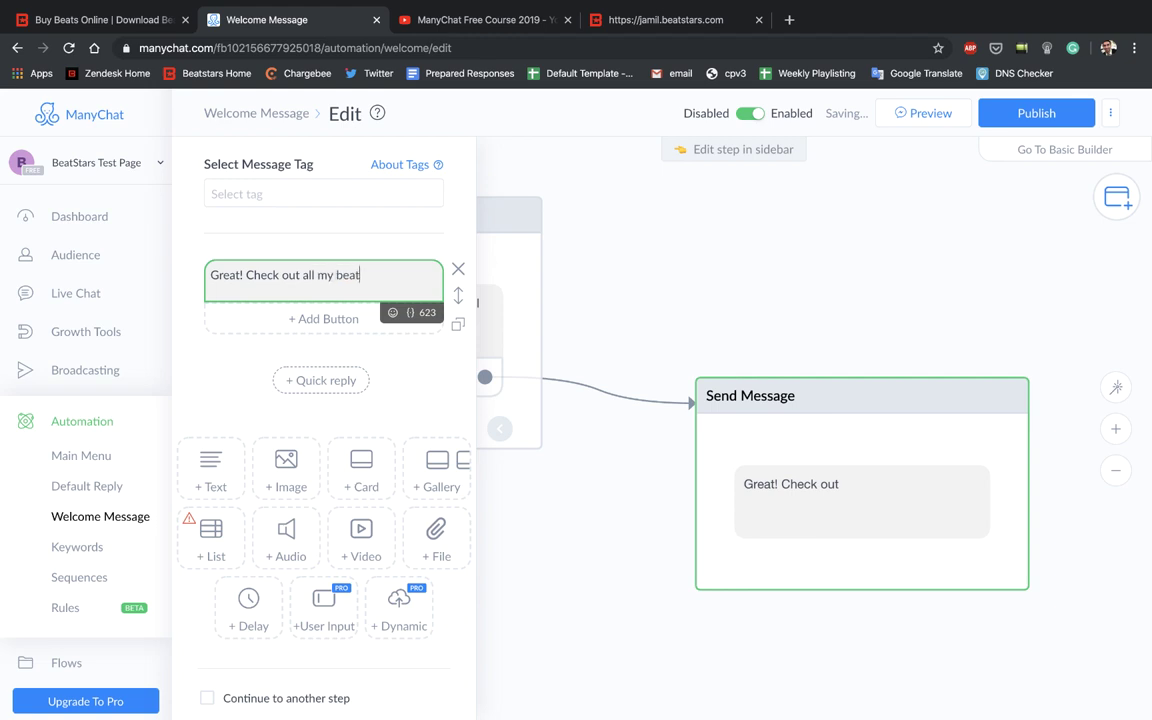
type("s here.")
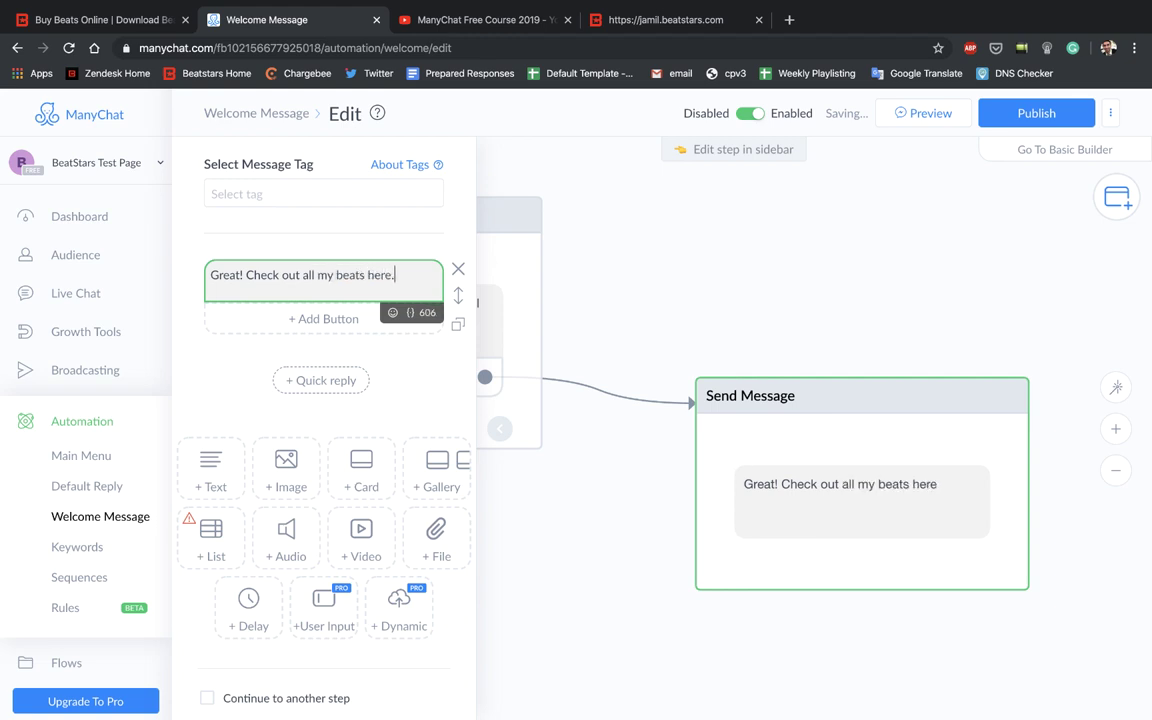
- Close the reply editor and publish the welcome flow with its 'I want beats!' button
left_click(642, 516)
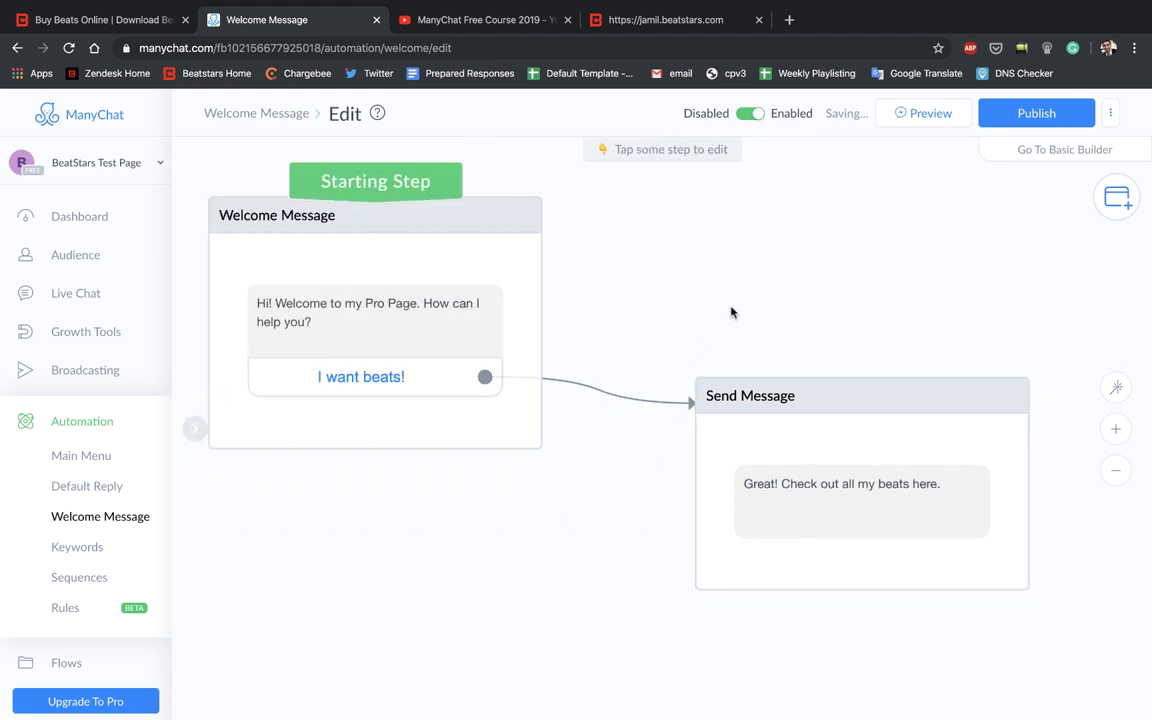
left_click_drag(730, 312, 743, 321)
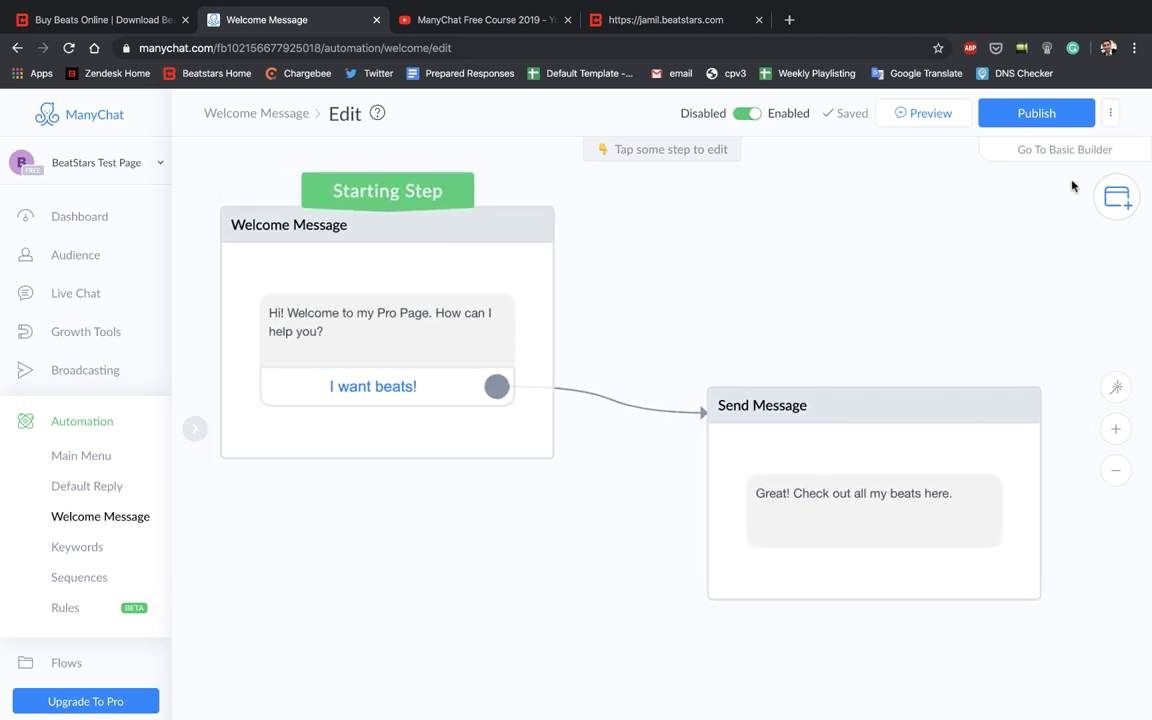
left_click(1028, 118)
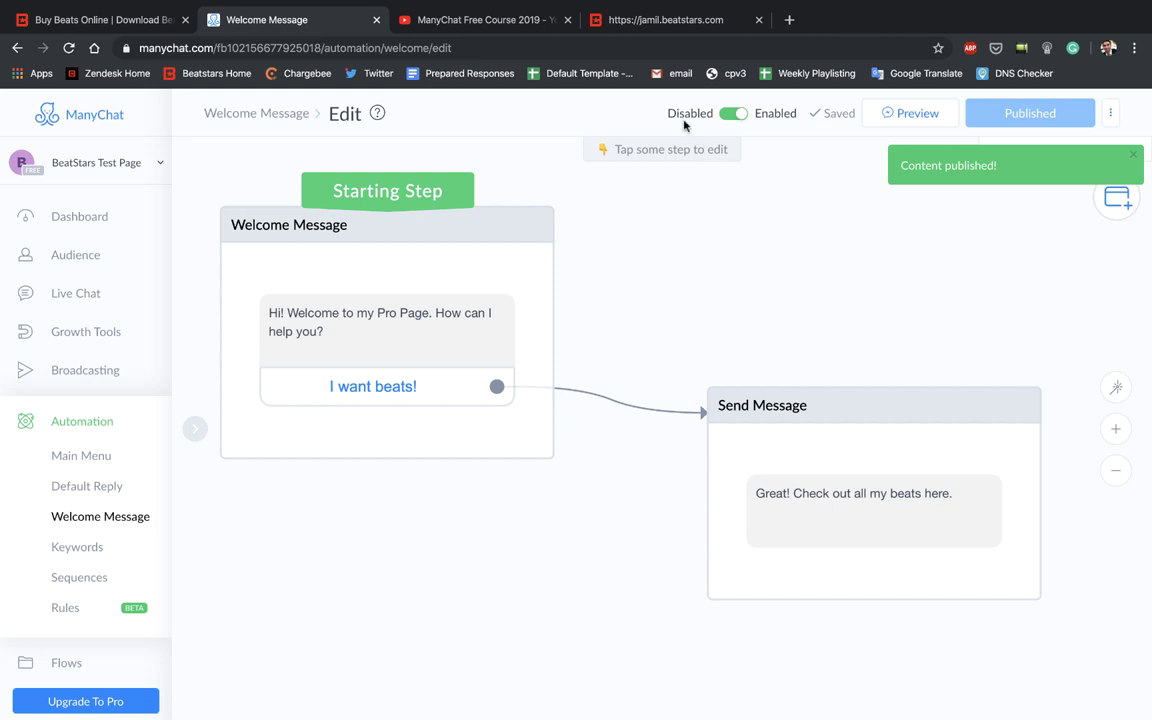
- Reload the jamil.beatstars.com store page to bring up its Messenger chat
left_click(641, 24)
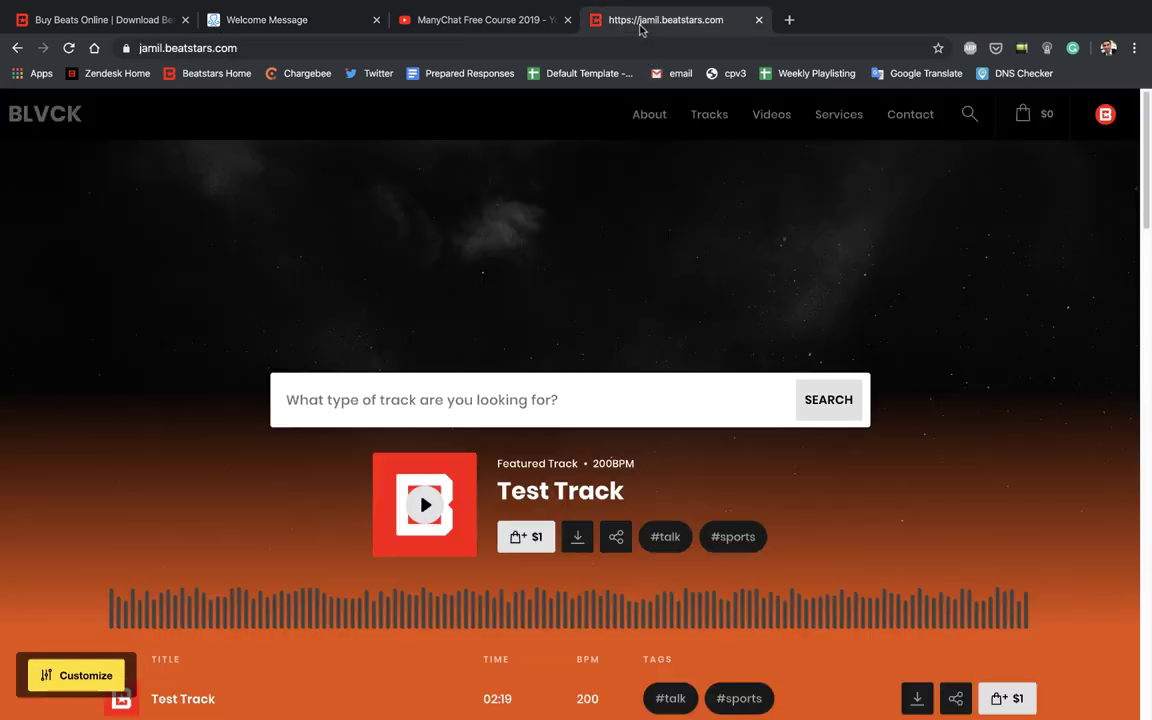
right_click(988, 393)
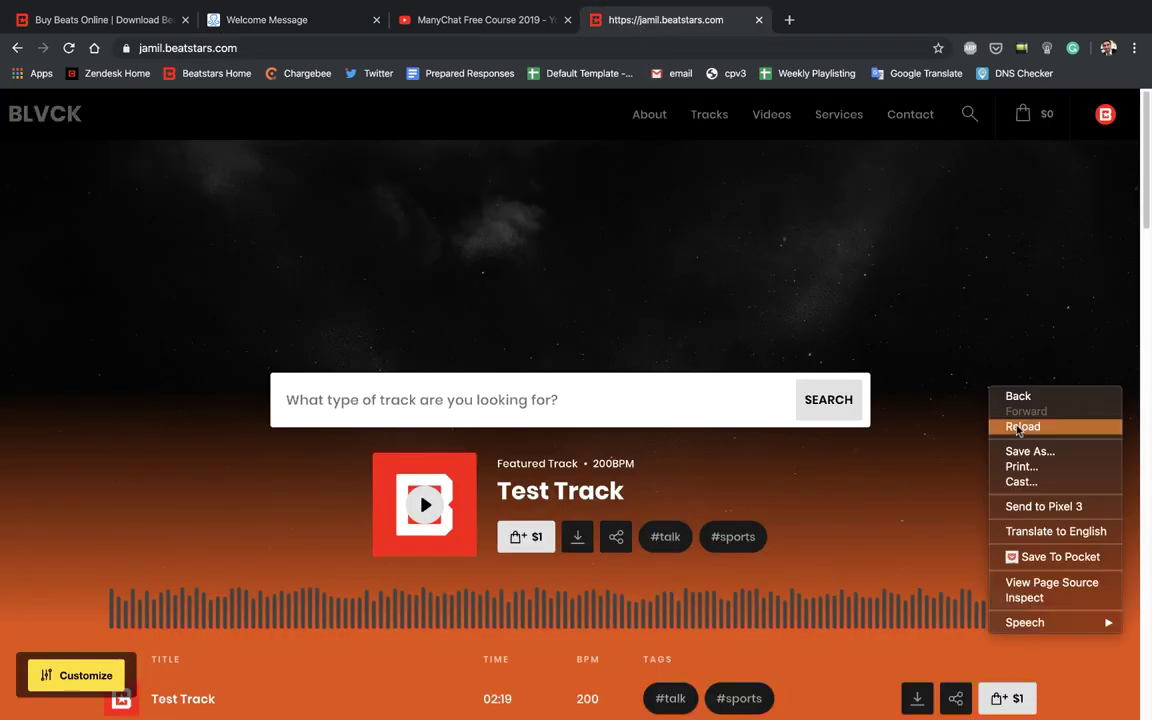
left_click(1017, 427)
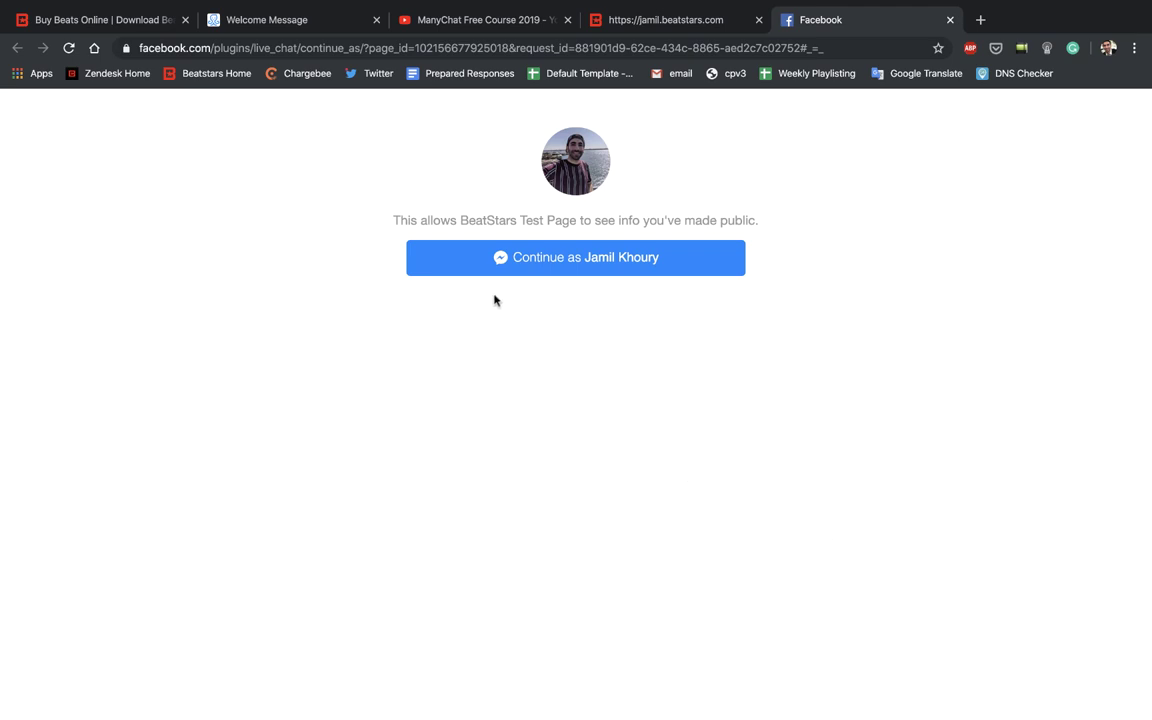
- Continue through Facebook's permission popup to open the store's Messenger chat
left_click(532, 259)
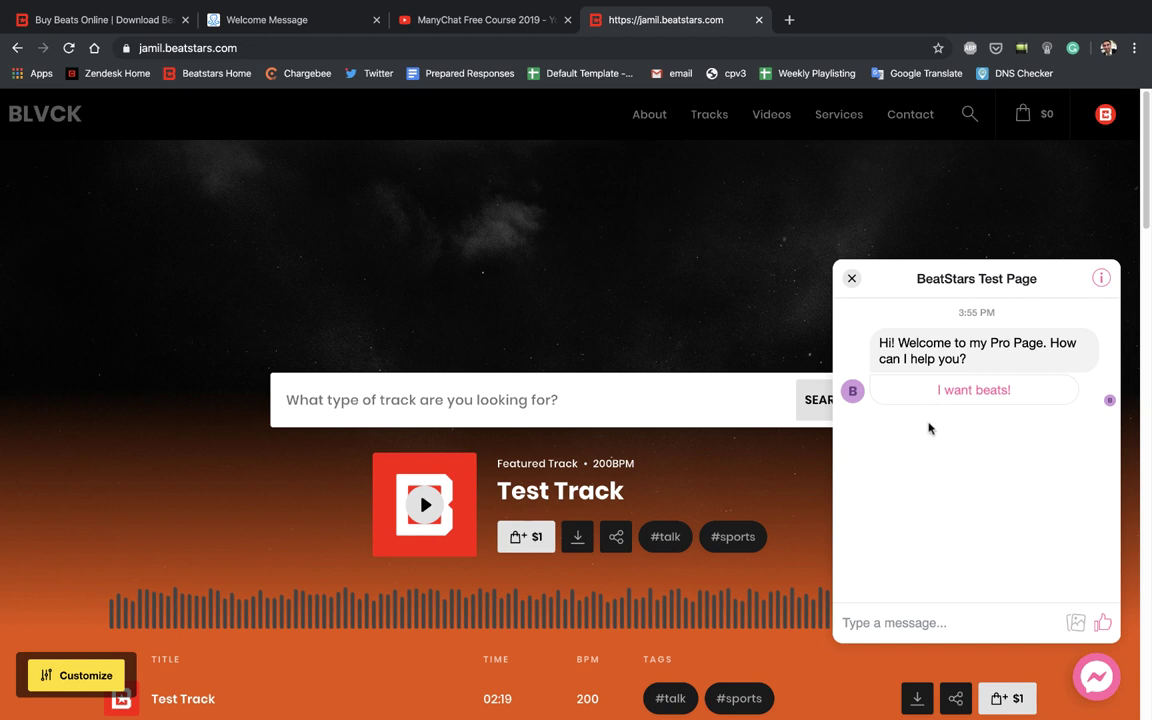
- Answer the welcome message with the 'I want beats!' button
left_click(934, 396)
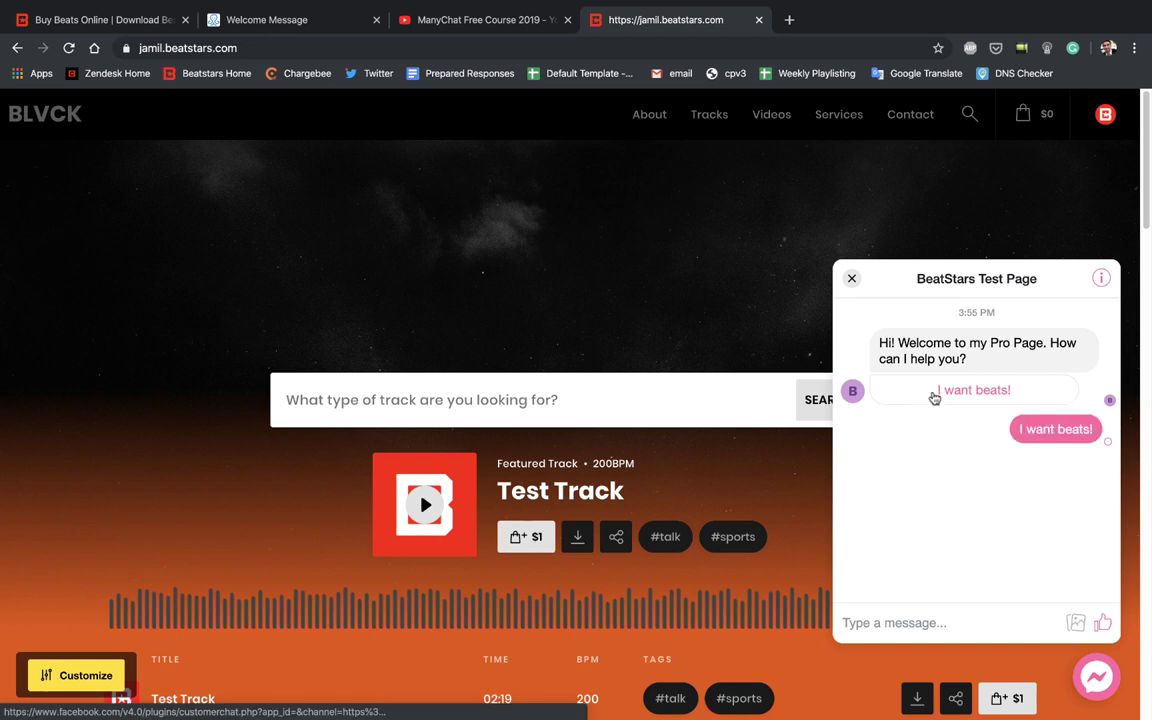